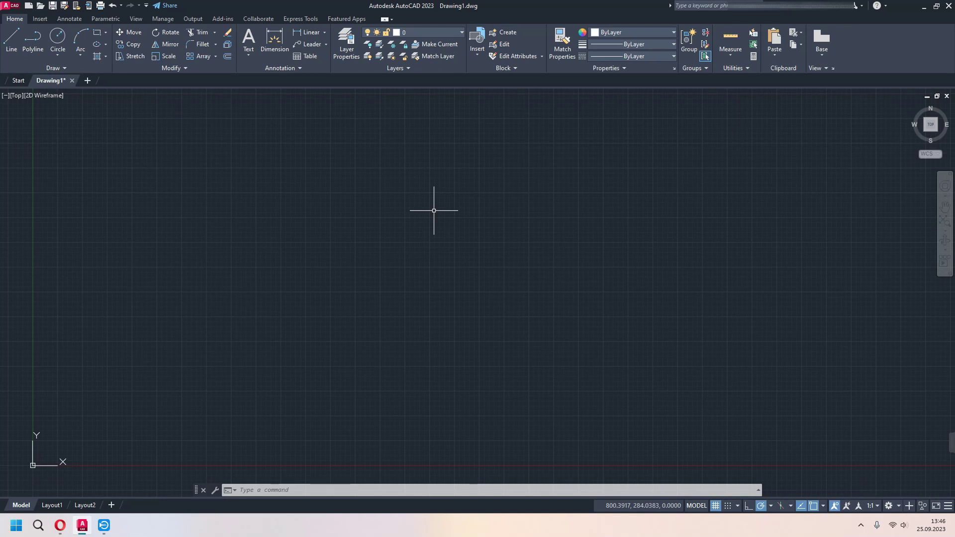
# Draw a 300 by 200 rectangle with the Rectangle tool and select it.
pyautogui.click(105, 33)
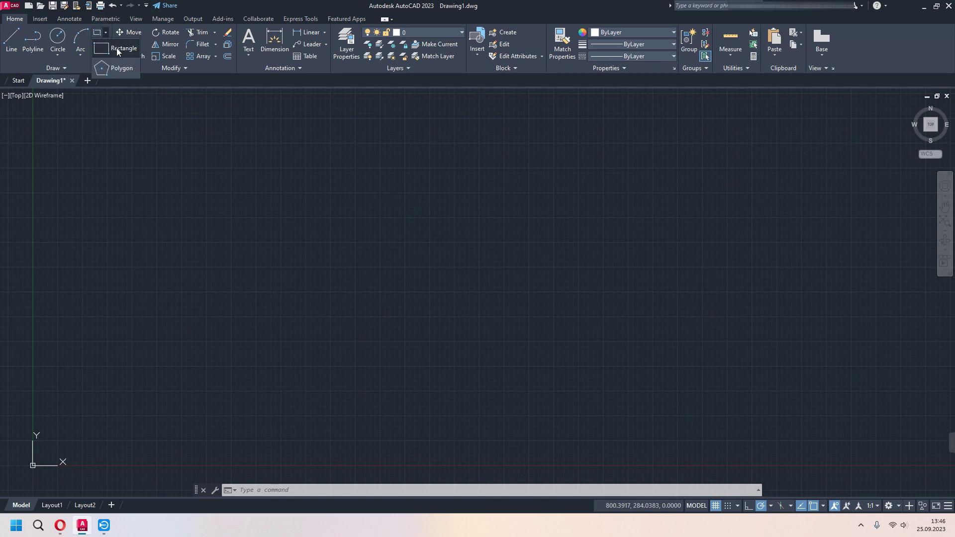
pyautogui.click(118, 51)
pyautogui.click(202, 228)
pyautogui.write('300')
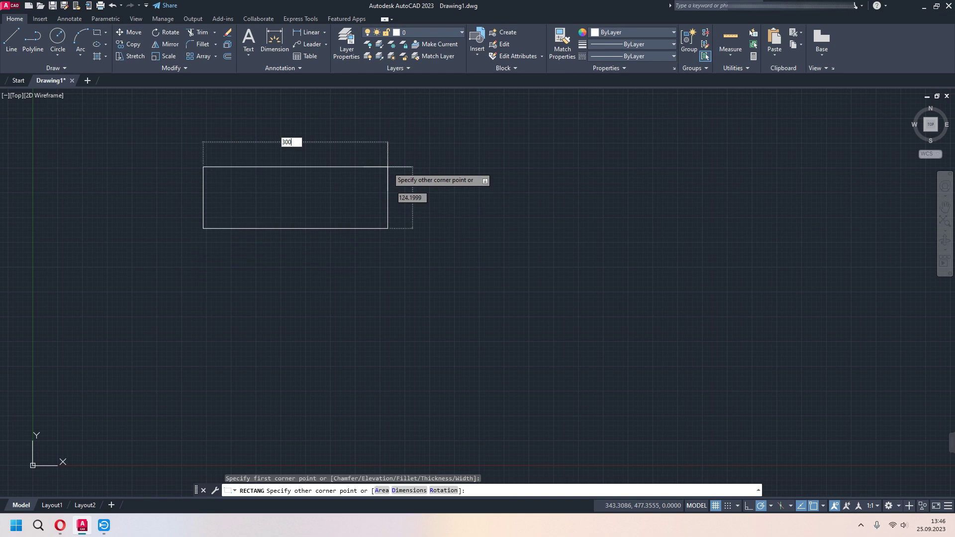
pyautogui.press('Tab')
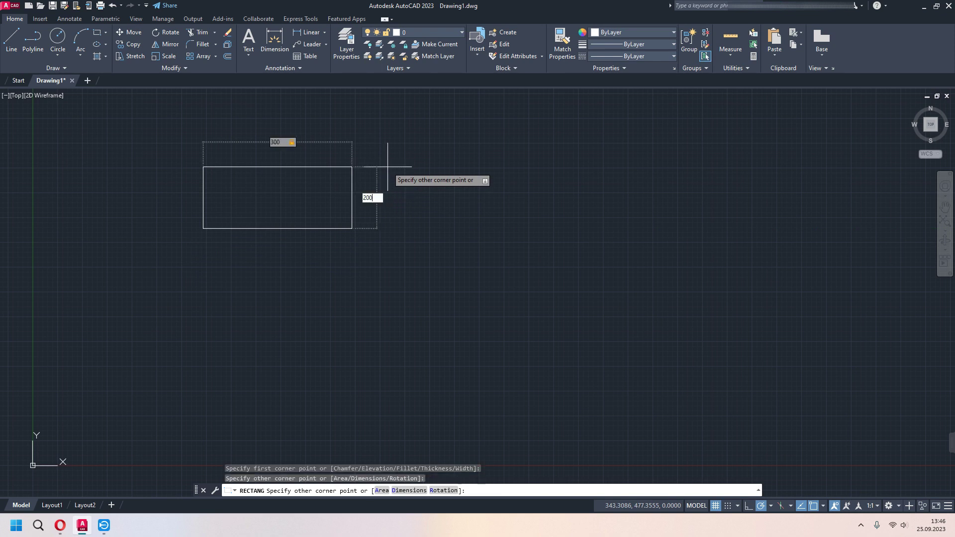
pyautogui.press('Return')
pyautogui.moveTo(388, 185)
pyautogui.mouseDown(button='middle')
pyautogui.moveTo(505, 270)
pyautogui.moveTo(531, 267)
pyautogui.mouseUp(button='middle')
pyautogui.scroll(2, 494, 266)
pyautogui.click(249, 170)
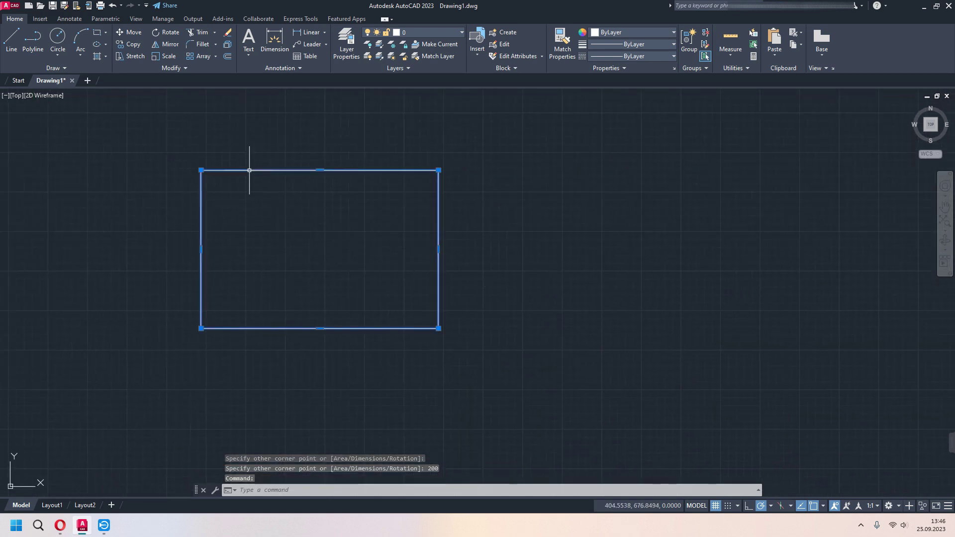
# Start Rotate with the RO alias and select the rectangle to rotate.
pyautogui.click(164, 35)
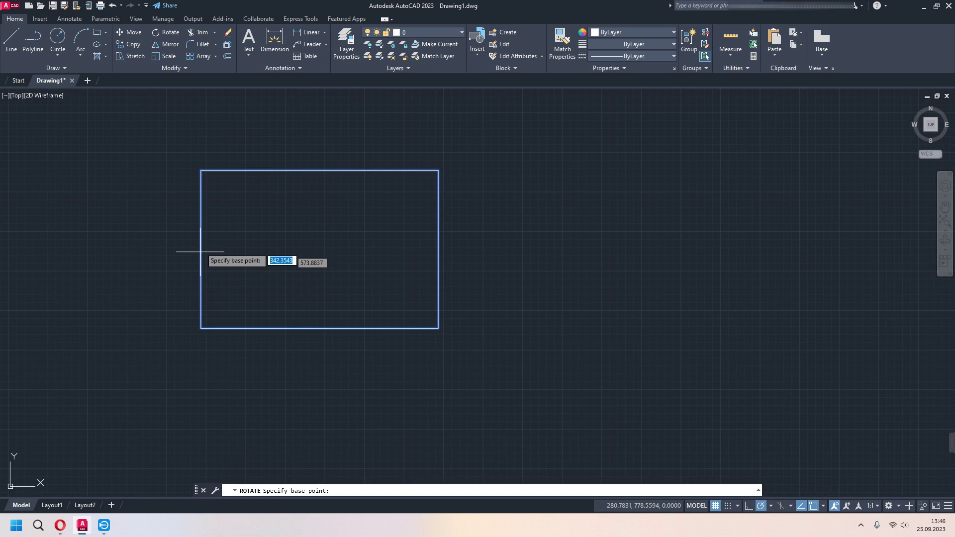
pyautogui.press('Escape')
pyautogui.write('o')
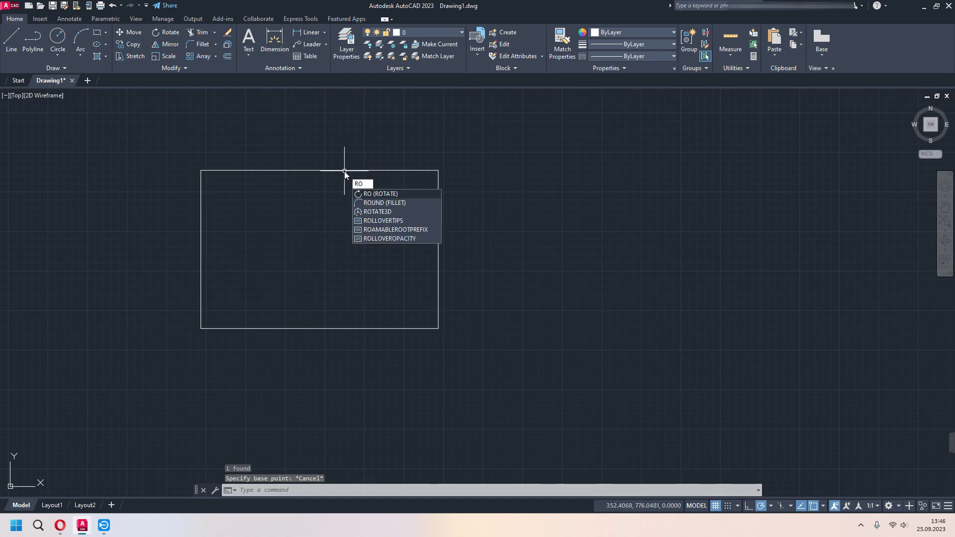
pyautogui.press('Return')
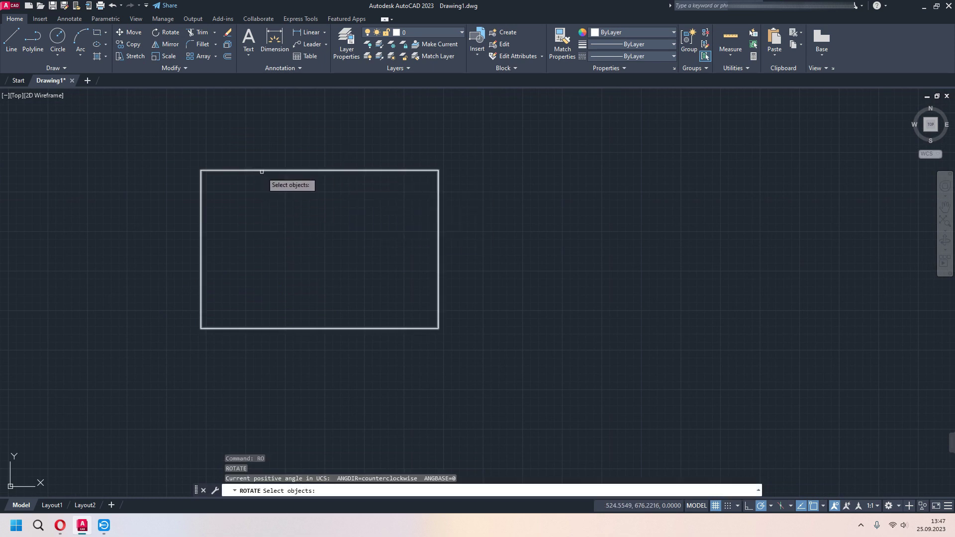
pyautogui.click(262, 171)
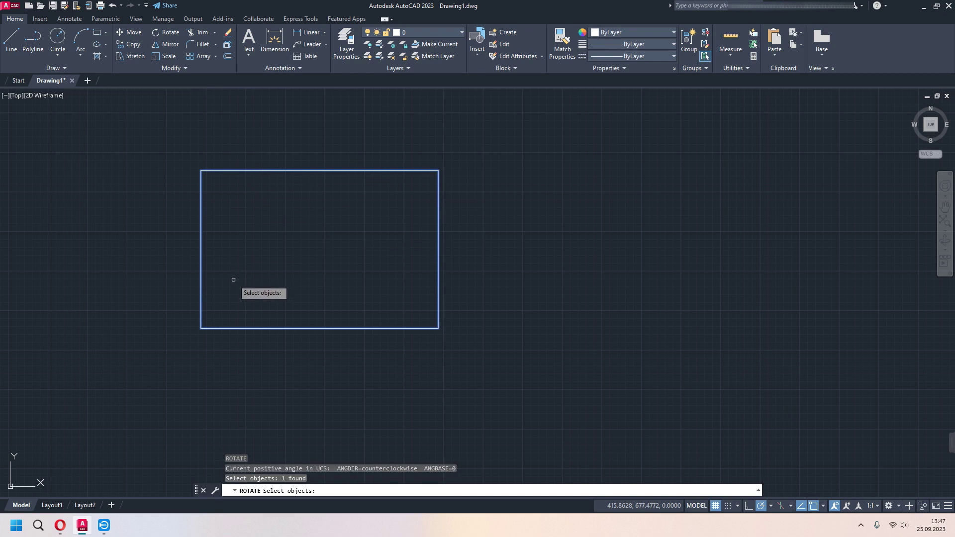
pyautogui.press('Return')
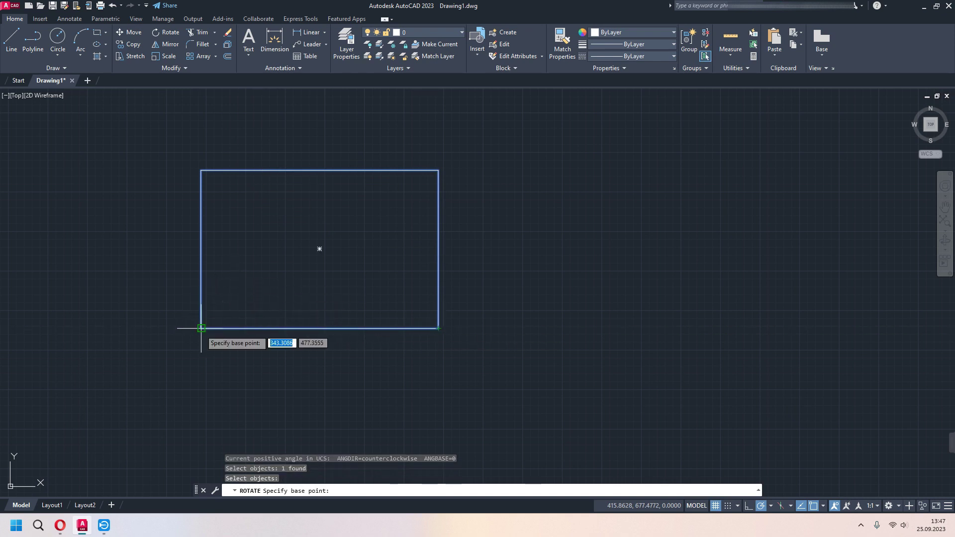
# Set the pivot at the rectangle's lower-left corner, then cancel and restart Rotate.
pyautogui.click(201, 328)
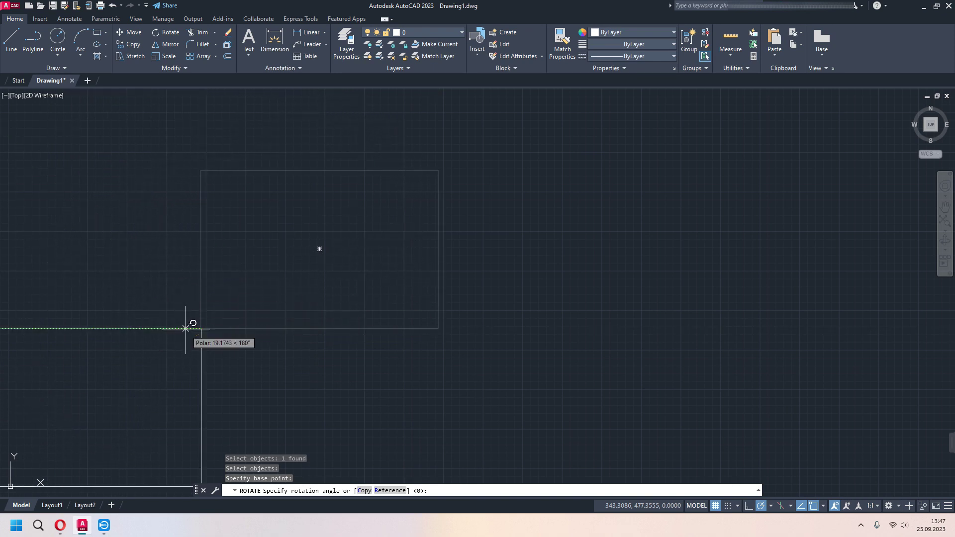
pyautogui.press('Escape')
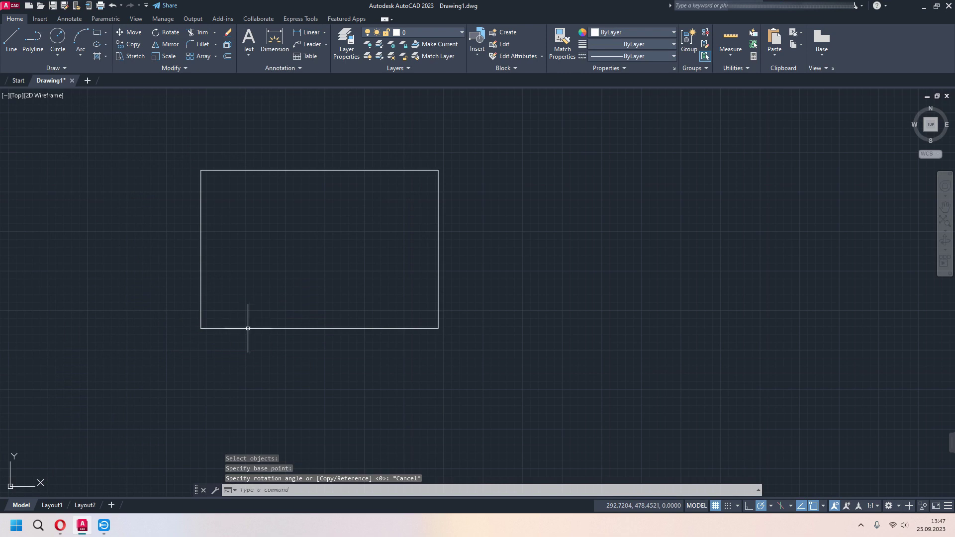
pyautogui.write('o')
pyautogui.press('Return')
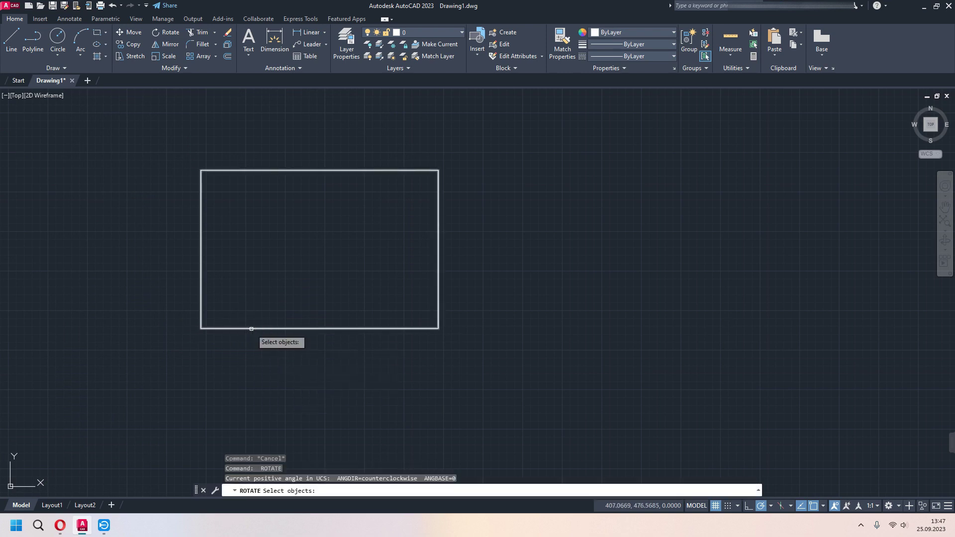
pyautogui.click(292, 327)
pyautogui.press('Return')
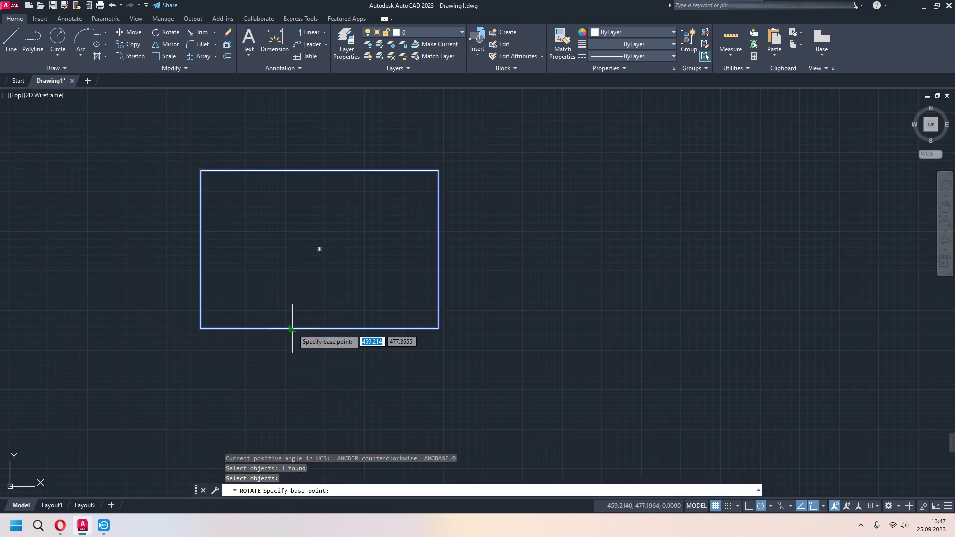
pyautogui.click(320, 249)
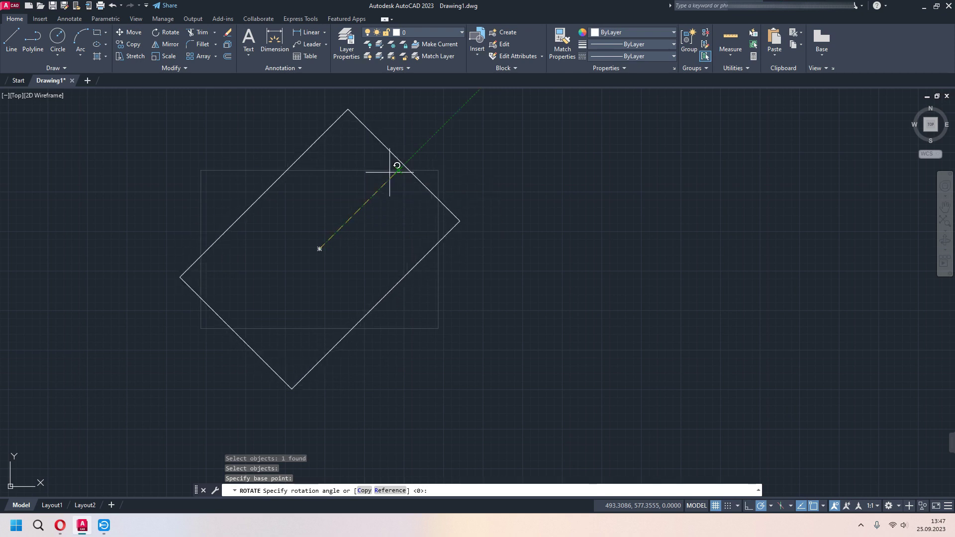
pyautogui.click(770, 506)
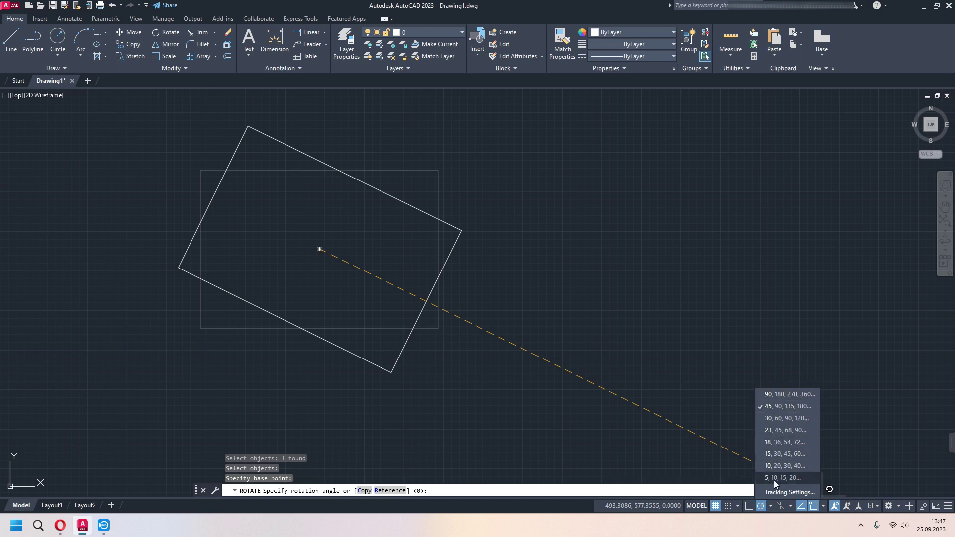
pyautogui.click(772, 506)
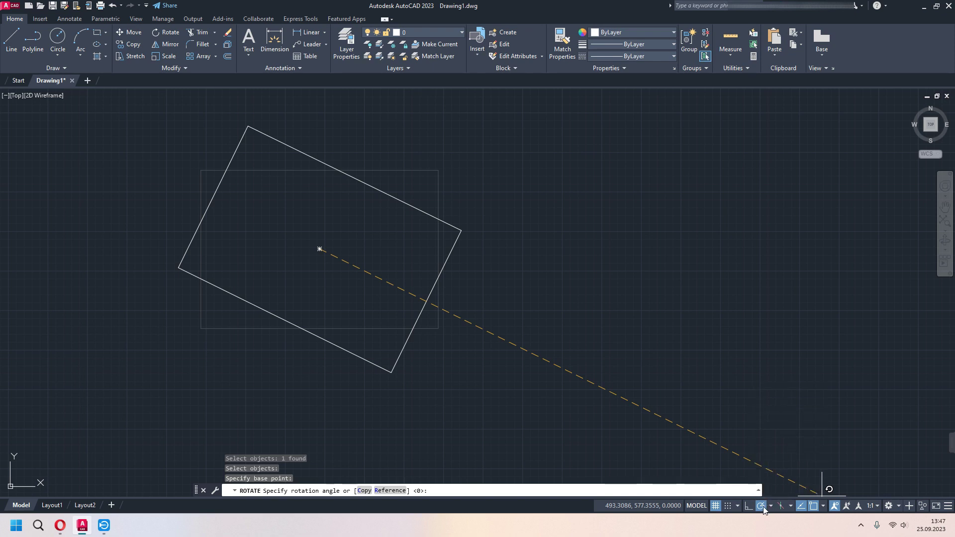
pyautogui.click(770, 508)
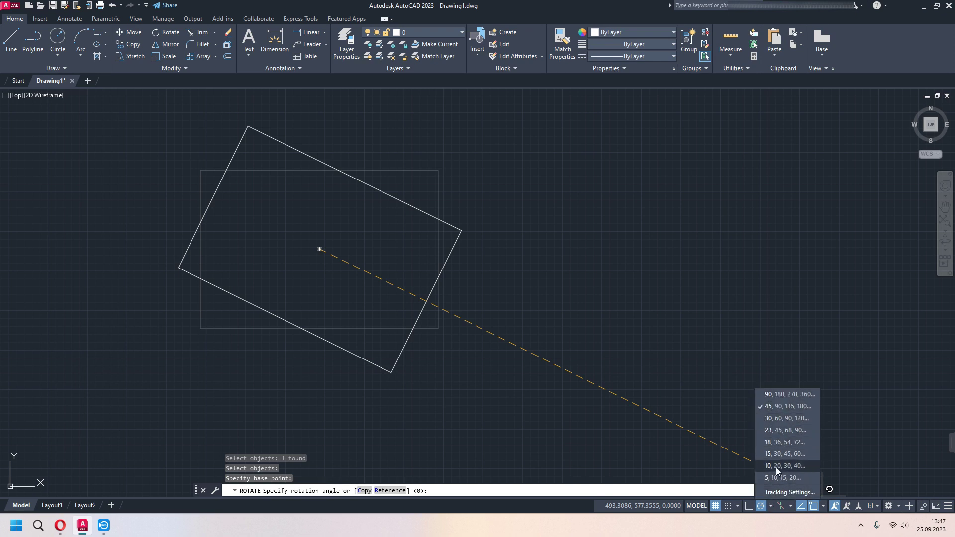
pyautogui.click(772, 507)
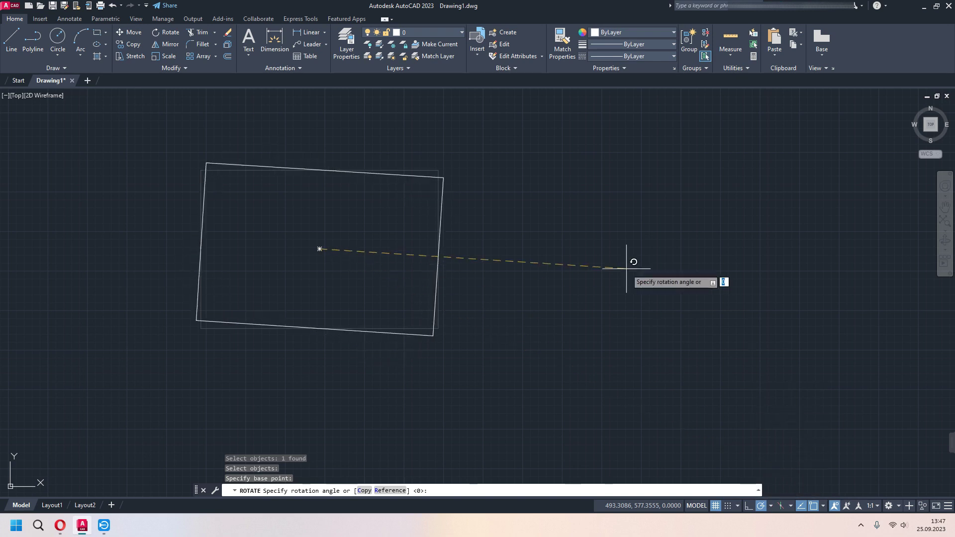
pyautogui.click(443, 124)
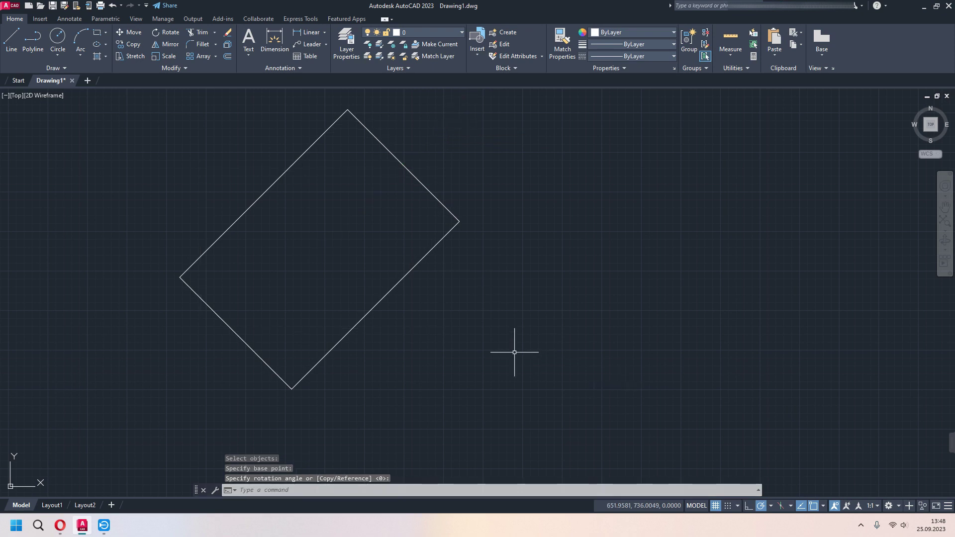
pyautogui.write('u')
pyautogui.press('Return')
pyautogui.moveTo(486, 324)
pyautogui.mouseDown(button='middle')
pyautogui.moveTo(522, 310)
pyautogui.moveTo(548, 353)
pyautogui.mouseUp(button='middle')
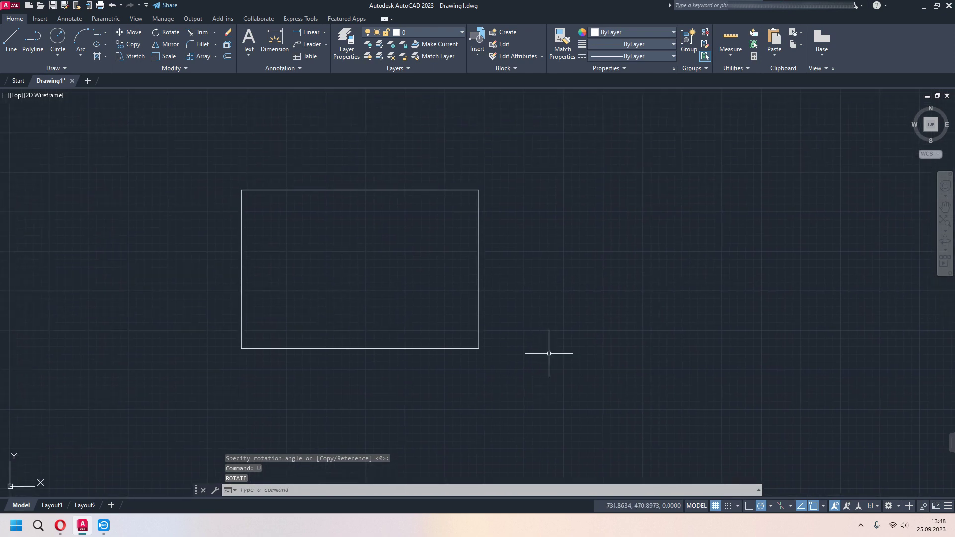
pyautogui.click(167, 32)
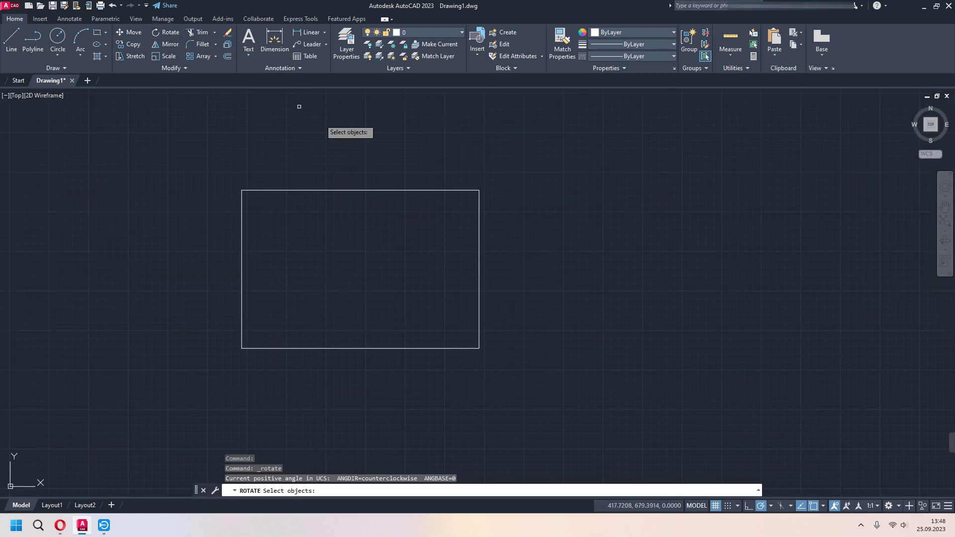
pyautogui.click(351, 191)
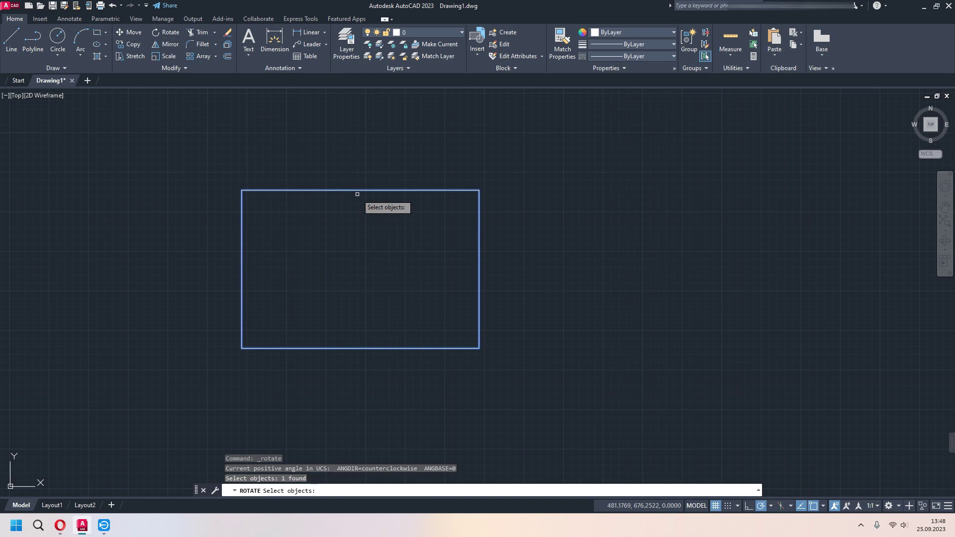
pyautogui.press('Return')
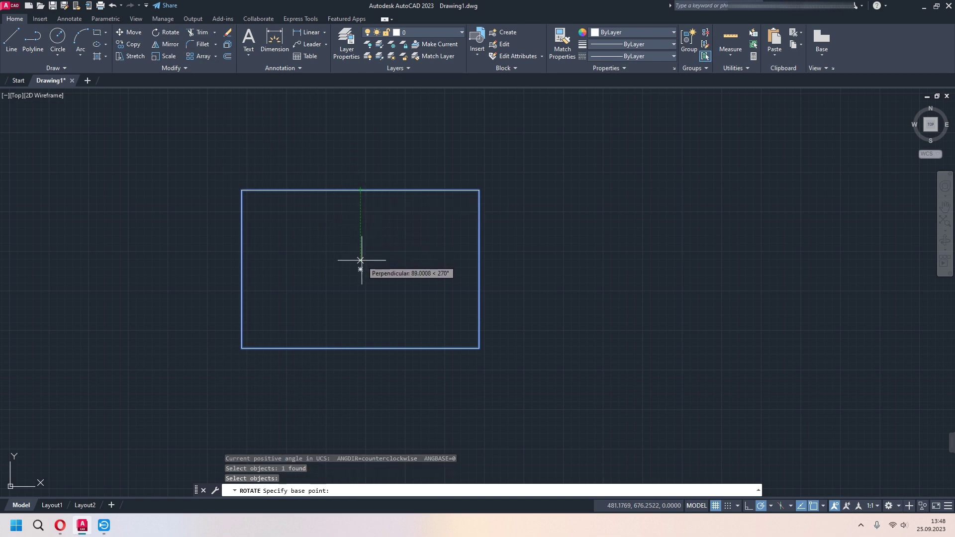
pyautogui.click(242, 348)
pyautogui.write('r')
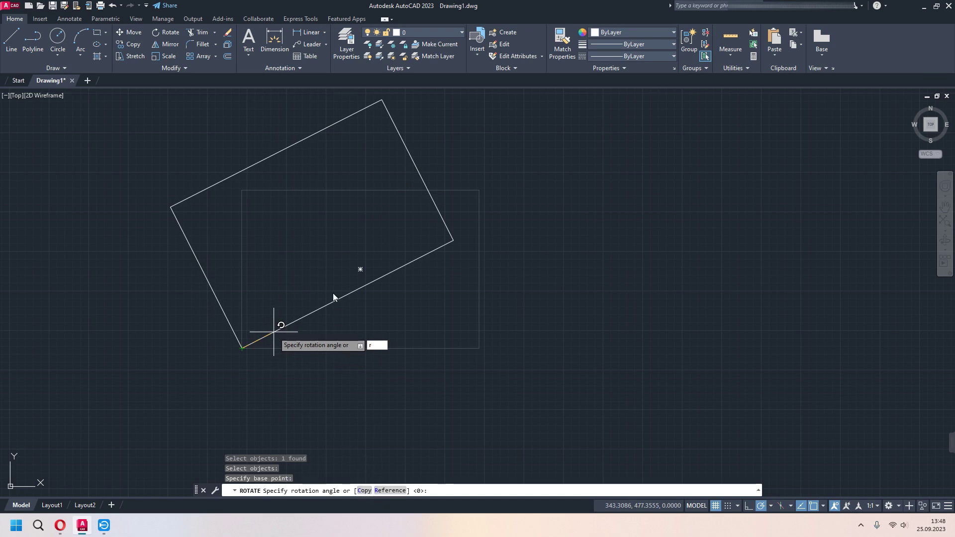
pyautogui.press('Return')
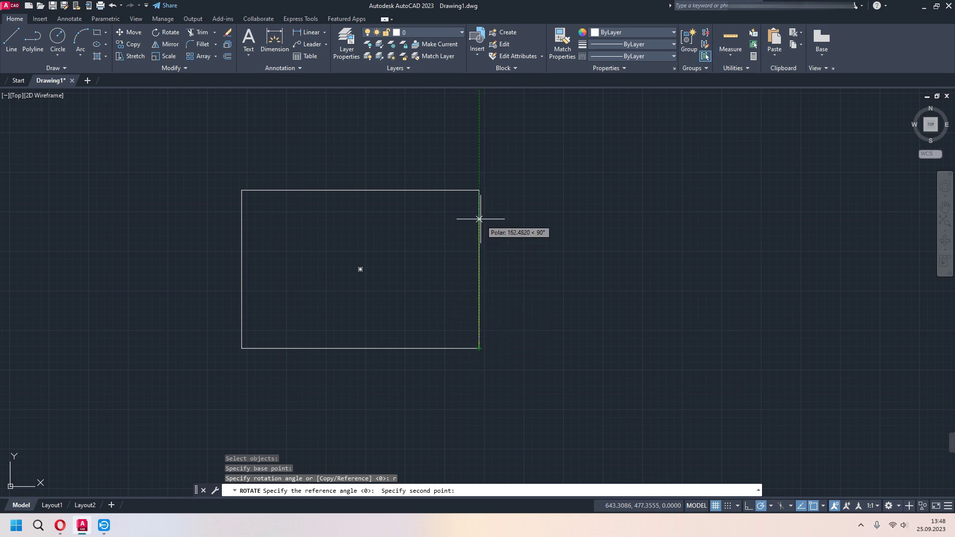
pyautogui.click(479, 190)
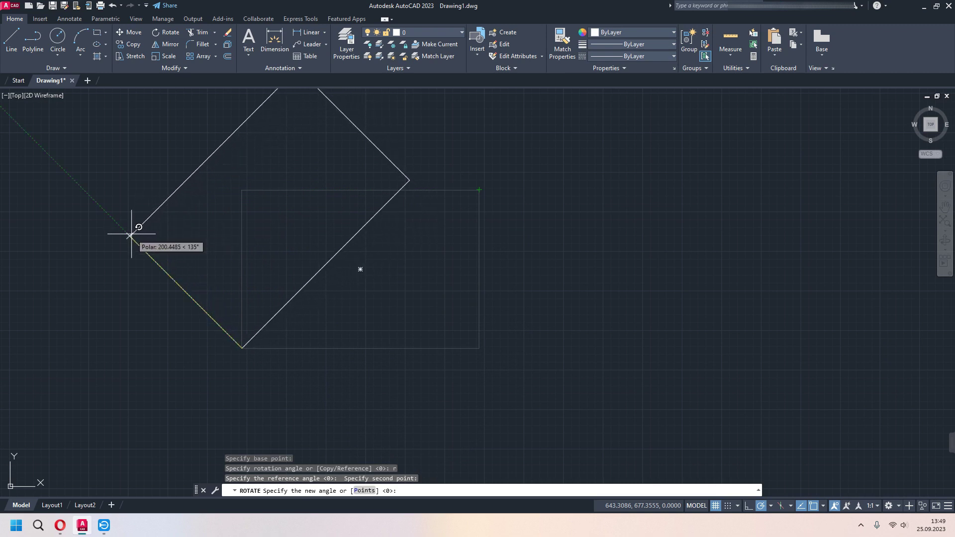
pyautogui.click(131, 234)
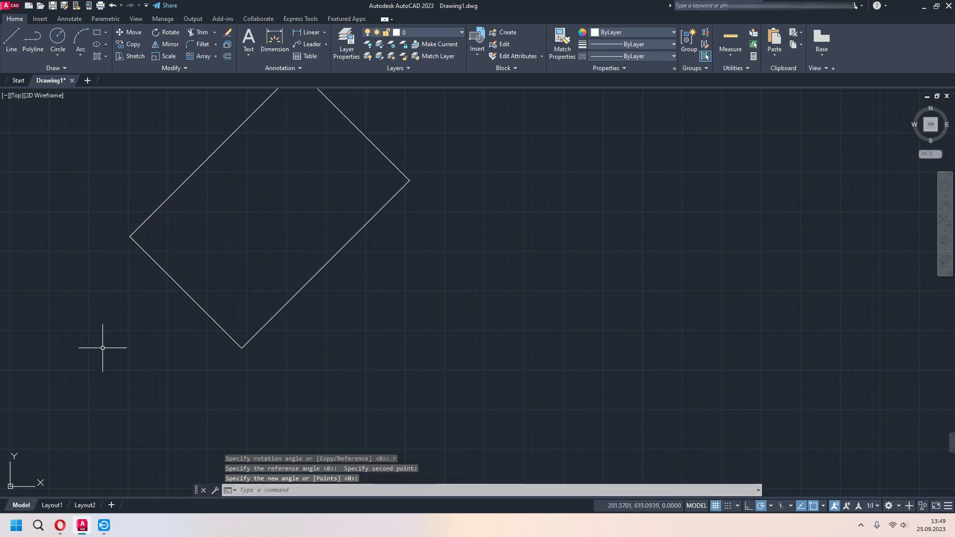
pyautogui.write('u')
pyautogui.press('Return')
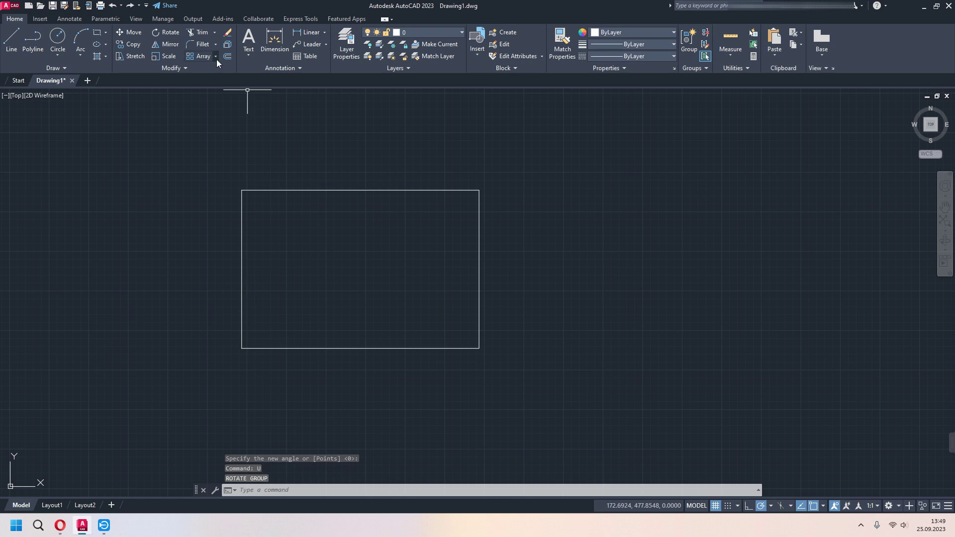
# Rotate a copy of the rectangle 45° about its lower-left corner, keeping the original.
pyautogui.click(174, 34)
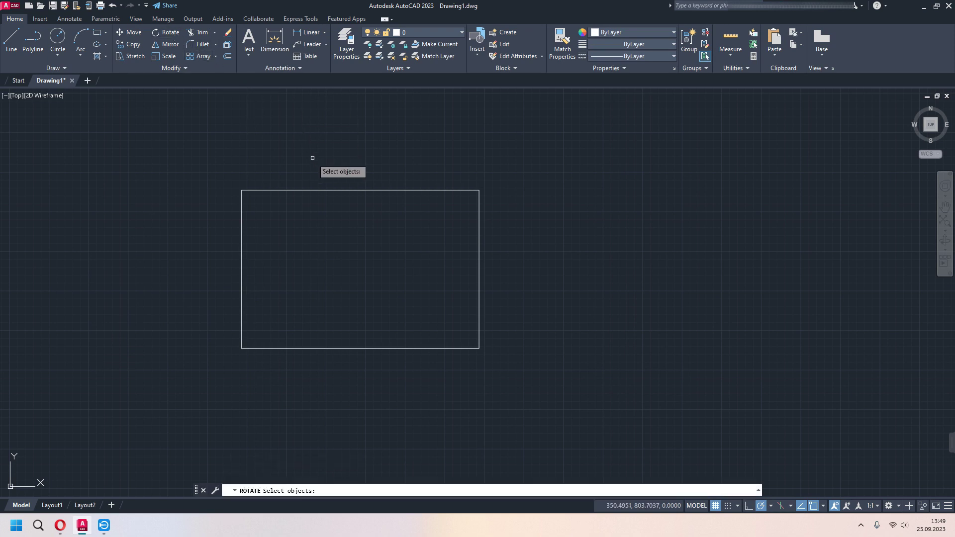
pyautogui.click(323, 190)
pyautogui.press('Return')
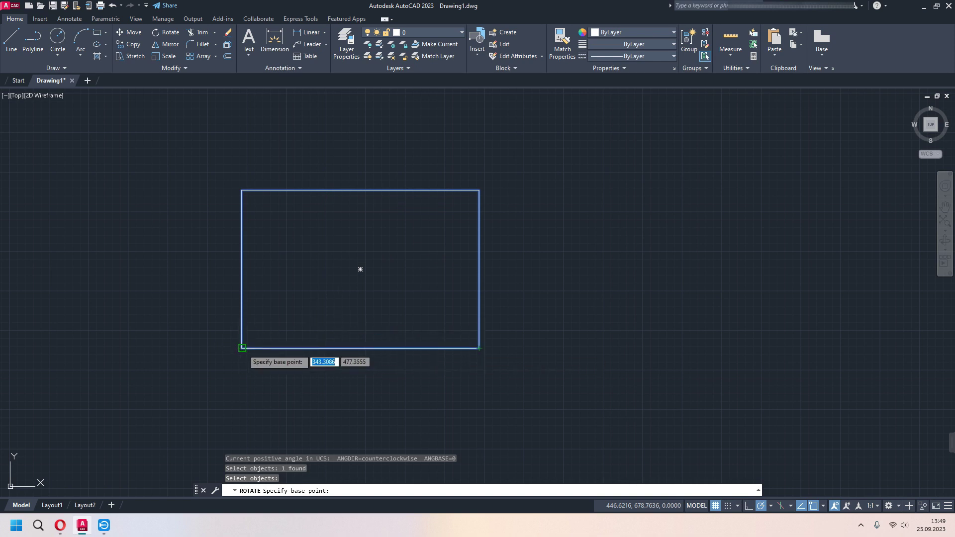
pyautogui.click(242, 347)
pyautogui.moveTo(315, 348); pyautogui.dragTo(463, 329, button='middle')
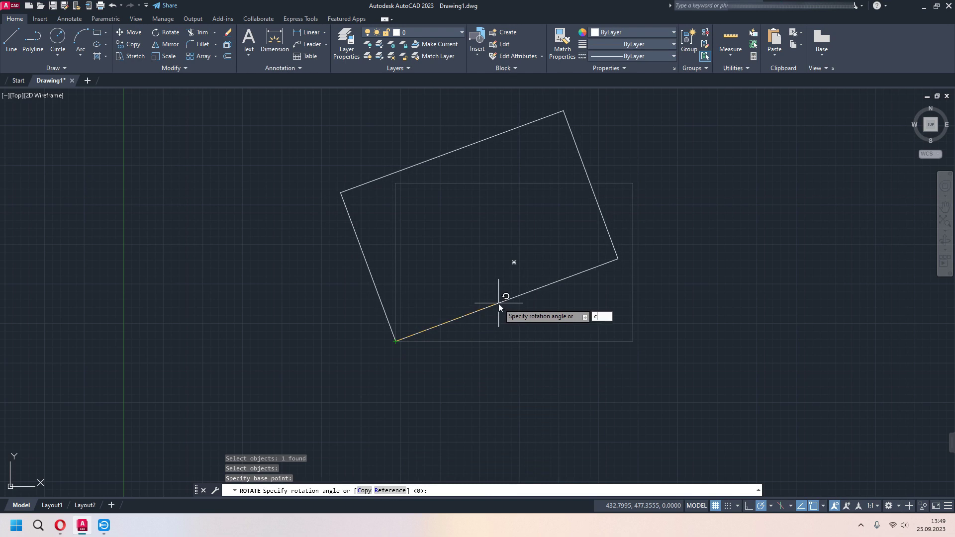
pyautogui.press('Return')
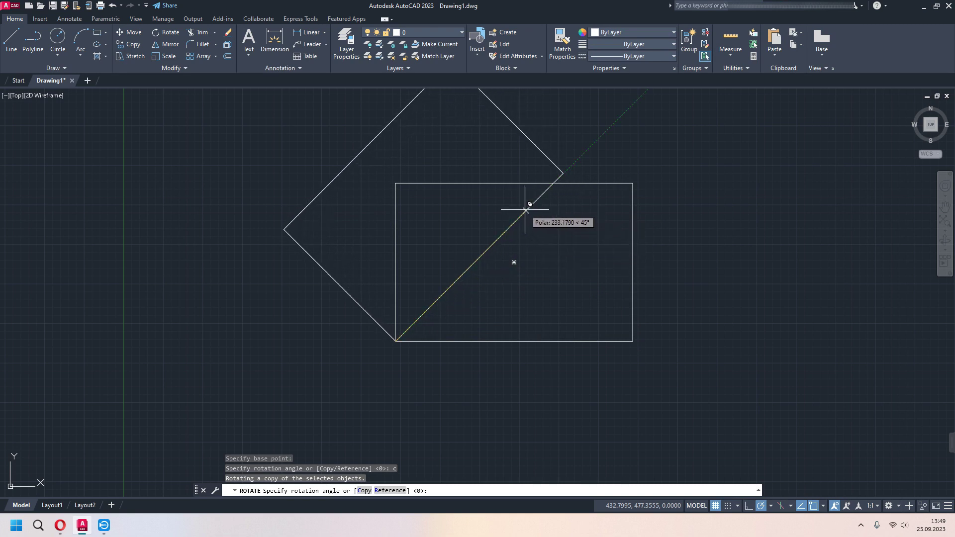
pyautogui.click(562, 173)
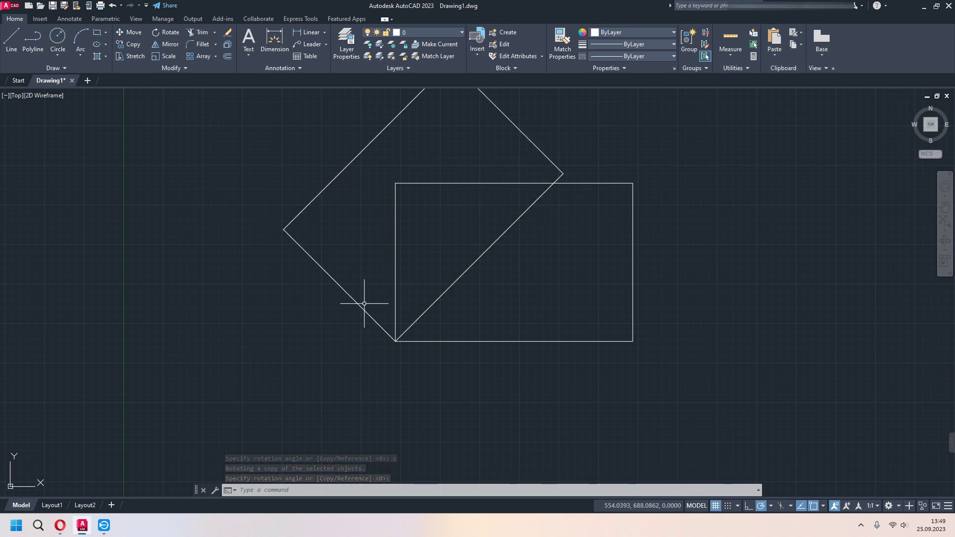
# Draw a circle in free space to the right of the rectangles.
pyautogui.moveTo(364, 303); pyautogui.dragTo(102, 328, button='middle')
pyautogui.click(57, 40)
pyautogui.click(486, 224)
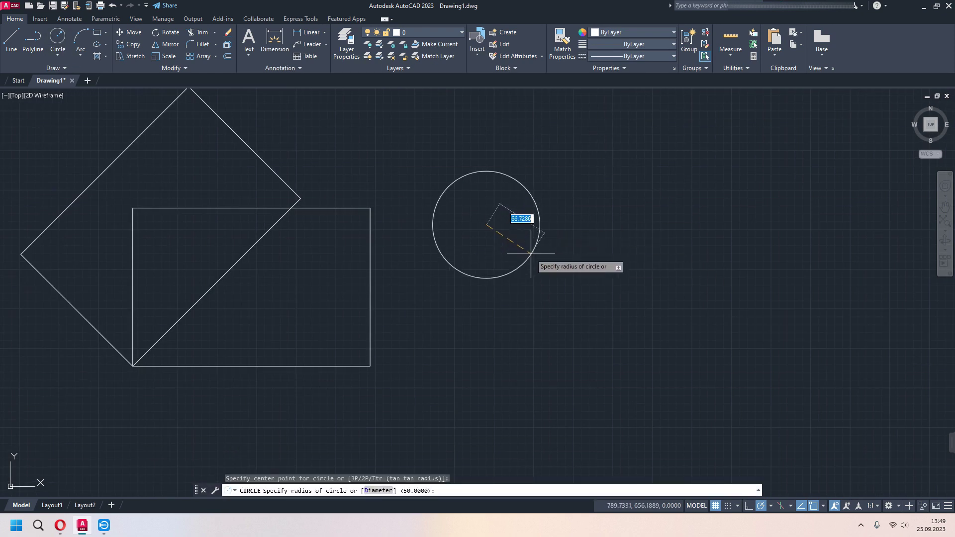
pyautogui.click(543, 272)
# Rotate a copy of the circle 270° about its right quadrant point.
pyautogui.moveTo(567, 298); pyautogui.dragTo(496, 353, button='middle')
pyautogui.click(175, 38)
pyautogui.click(465, 297)
pyautogui.press('Return')
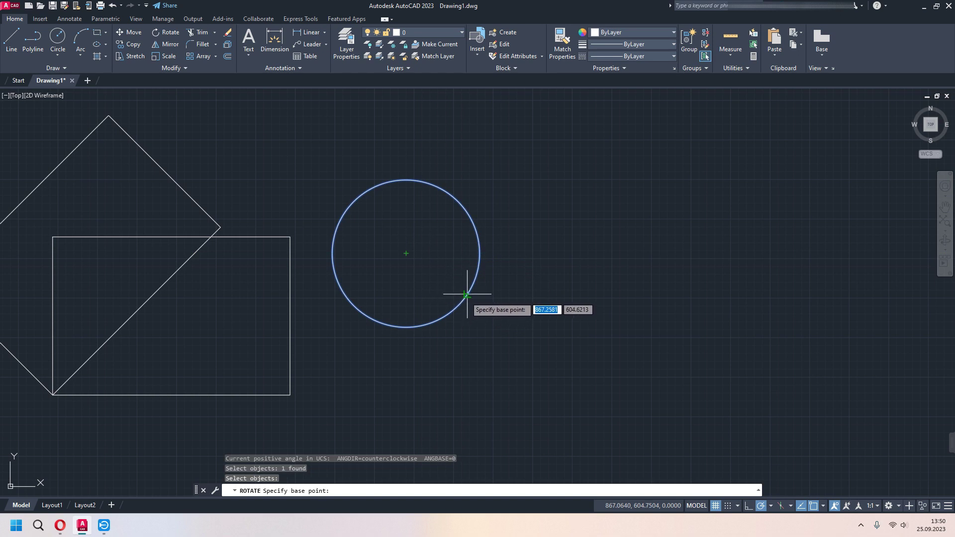
pyautogui.click(479, 253)
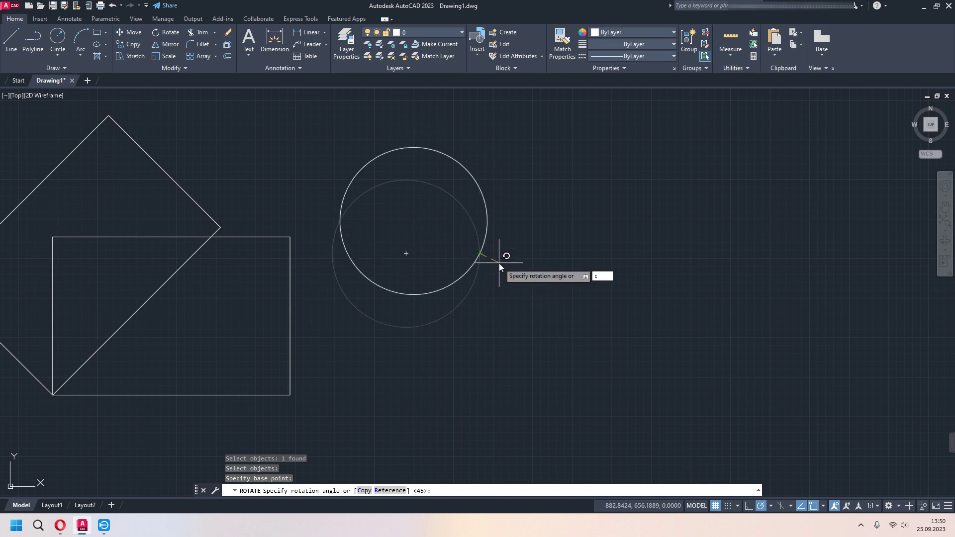
pyautogui.press('Return')
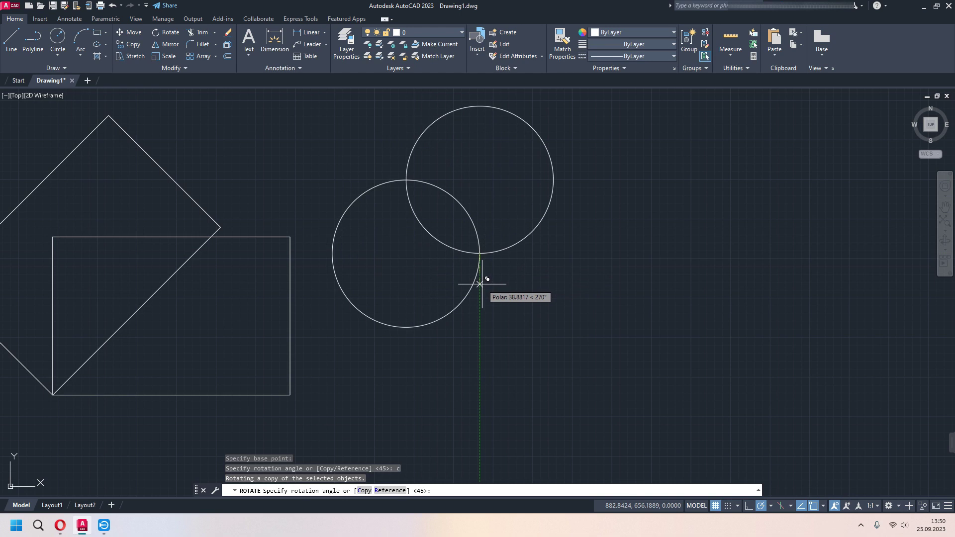
pyautogui.click(480, 284)
# Rotate the upper circle about its right quadrant without copying, then undo it.
pyautogui.press('Return')
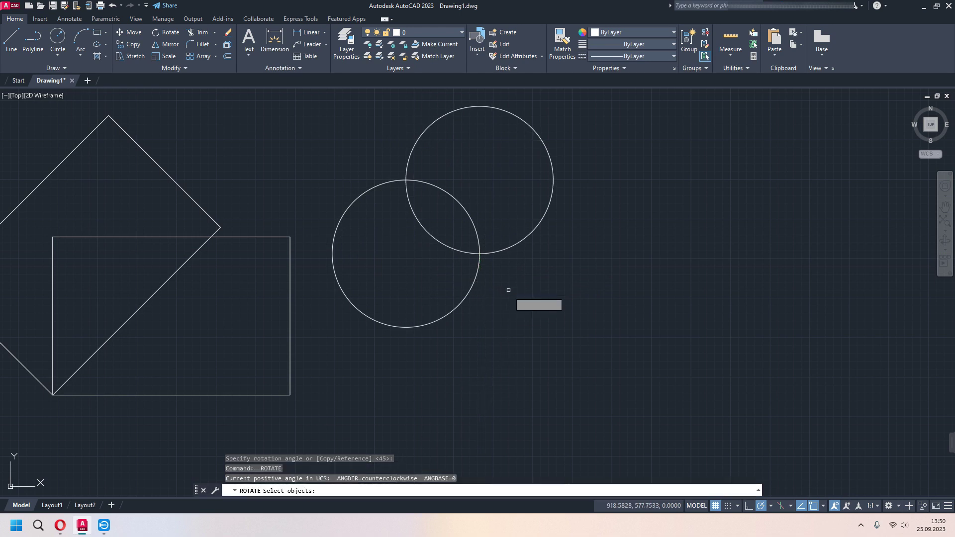
pyautogui.click(512, 247)
pyautogui.press('Return')
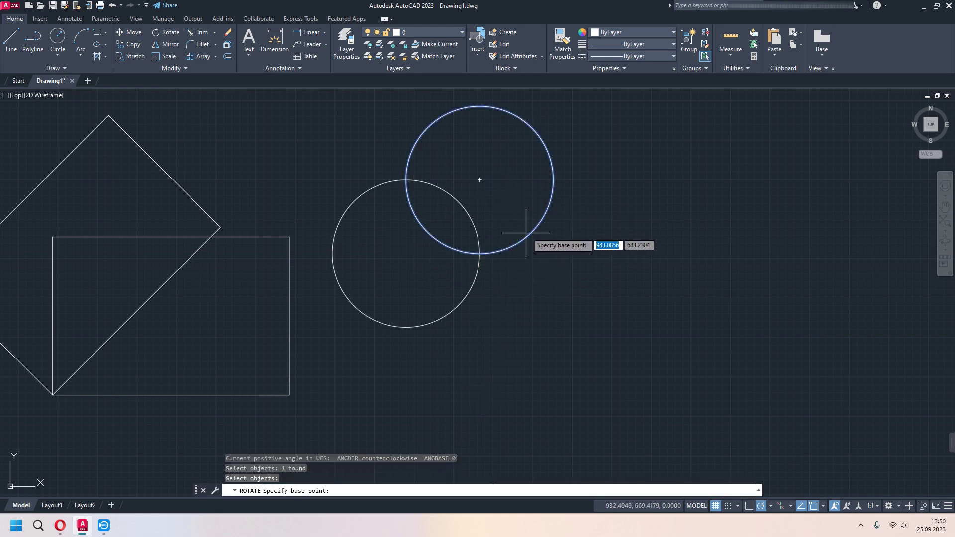
pyautogui.click(553, 180)
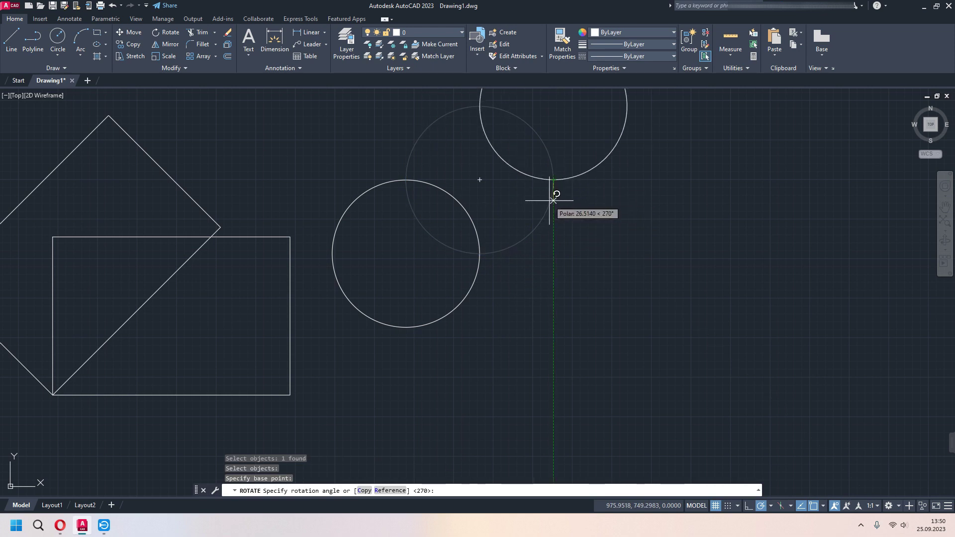
pyautogui.click(553, 201)
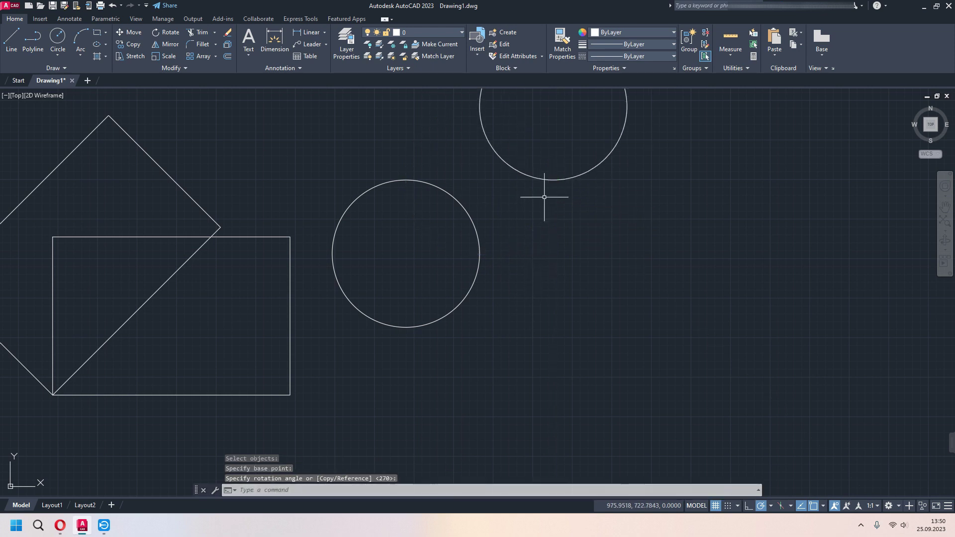
pyautogui.write('u')
pyautogui.press('Return')
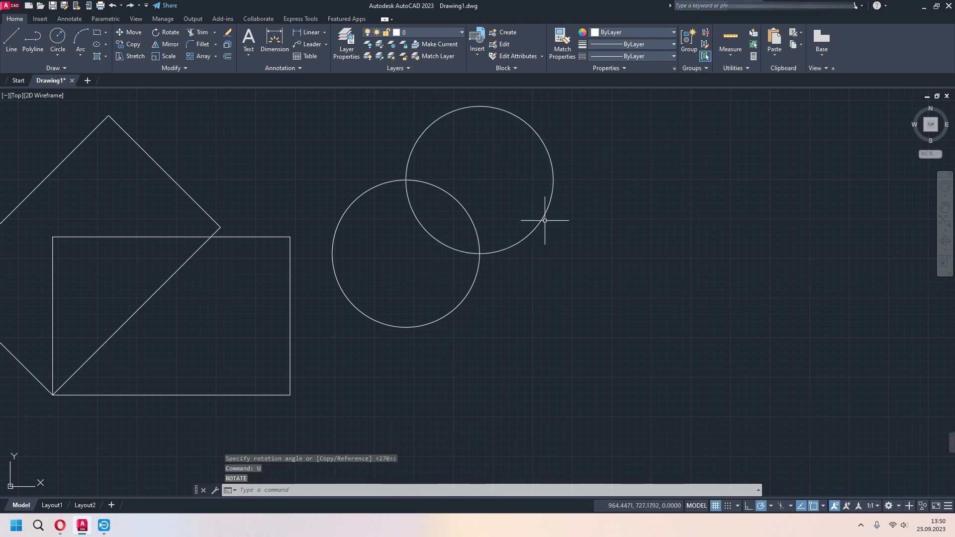
# Rotate a copy of the upper circle 270° about its right quadrant, adding a third circle.
pyautogui.click(543, 219)
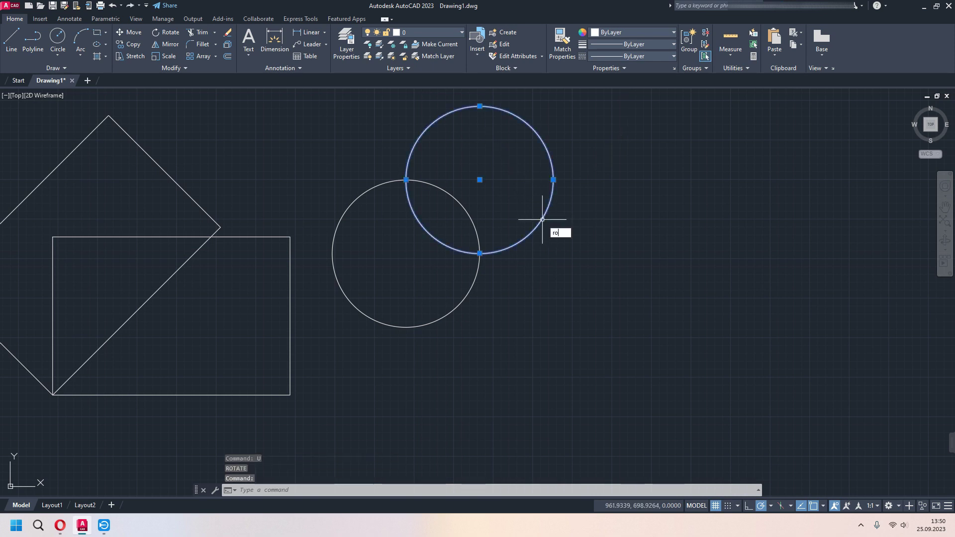
pyautogui.press('Return')
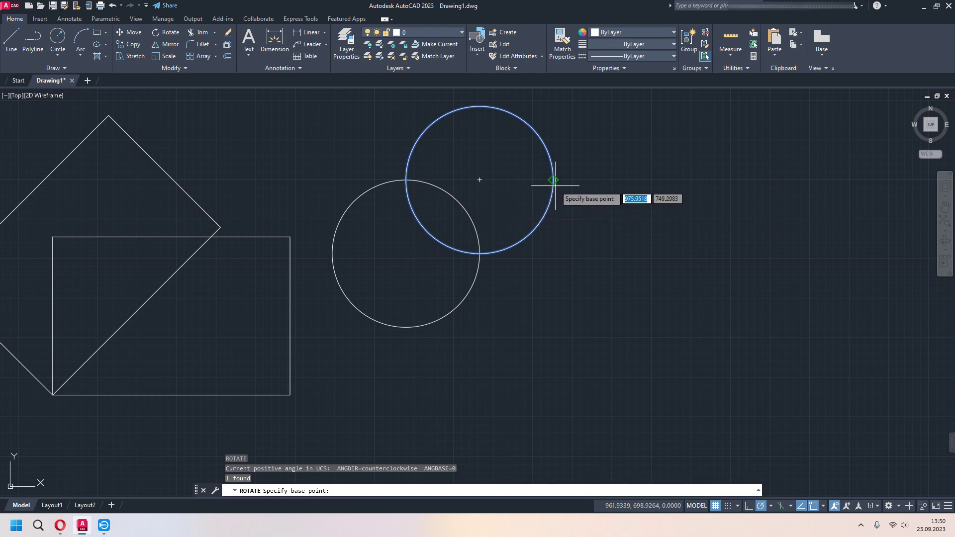
pyautogui.click(552, 181)
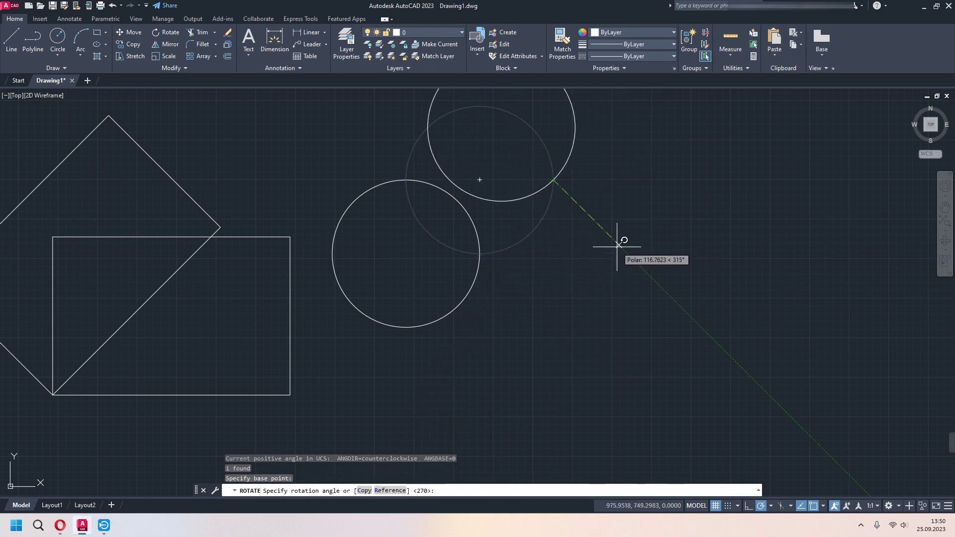
pyautogui.write('c')
pyautogui.press('Return')
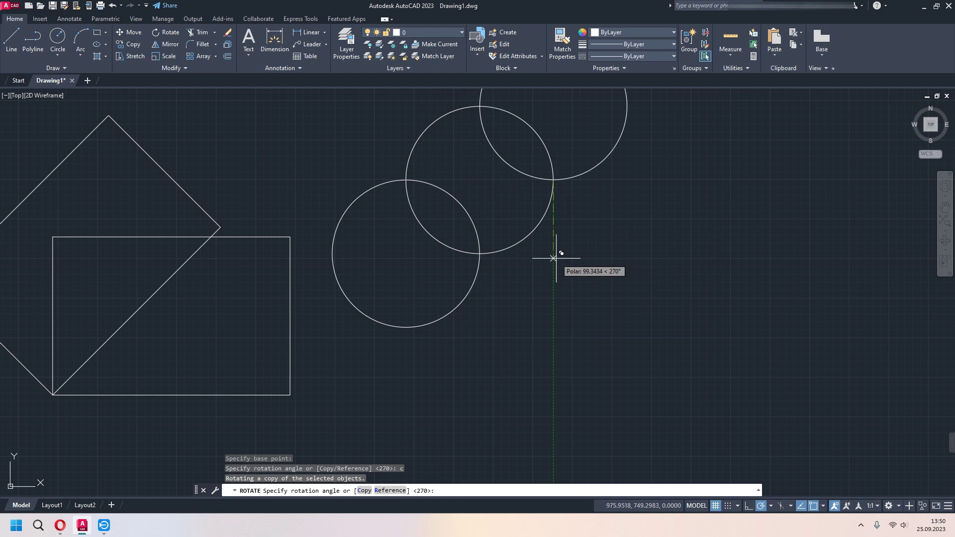
pyautogui.click(556, 258)
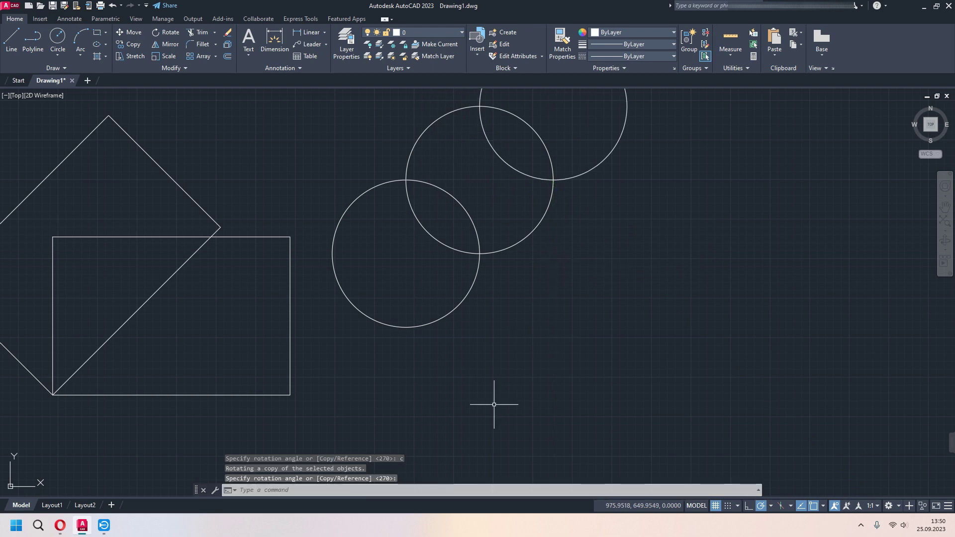
pyautogui.moveTo(569, 300); pyautogui.dragTo(572, 324, button='middle')
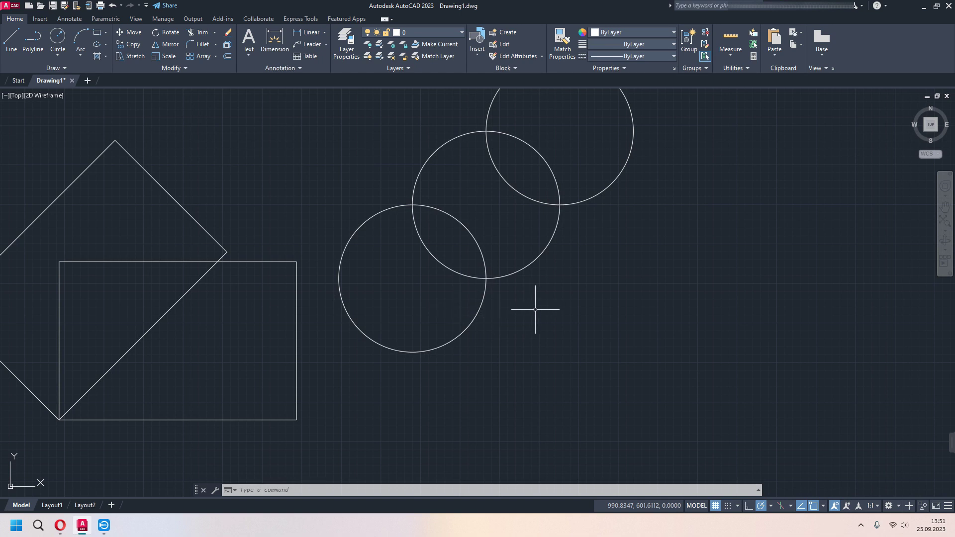
# Window-select all five shapes and erase them.
pyautogui.click(656, 124)
pyautogui.click(211, 356)
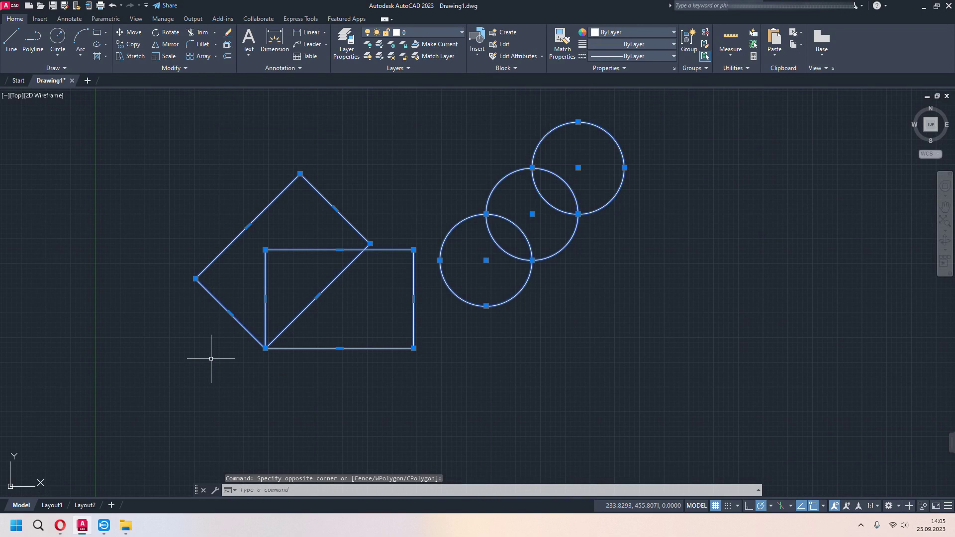
pyautogui.press('Delete')
pyautogui.scroll(-3, 353, 293)
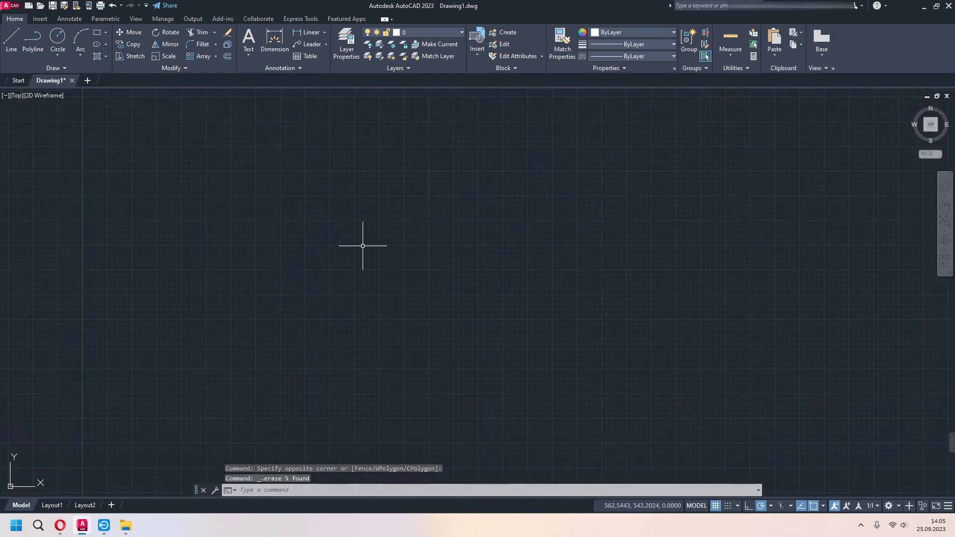
pyautogui.scroll(1, 238, 174)
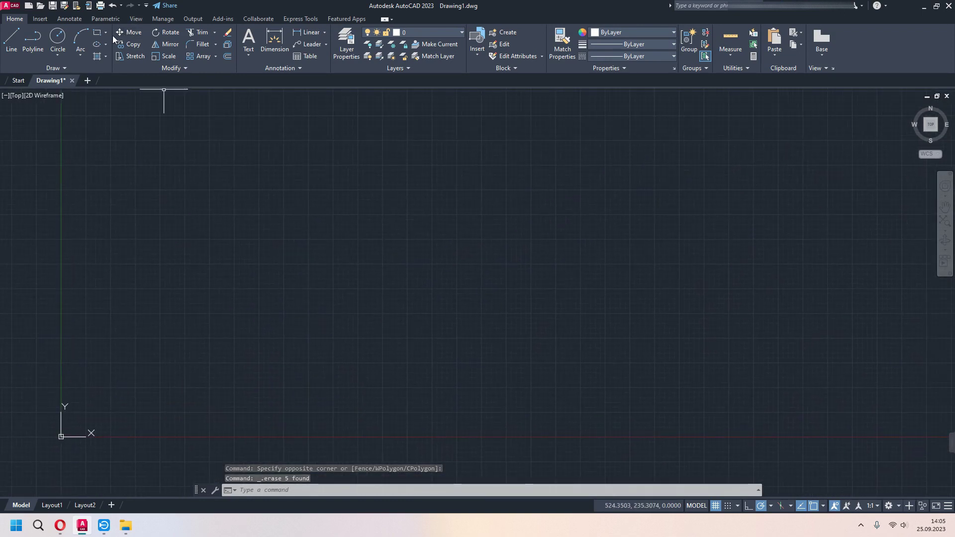
# Draw a 400 by 200 rectangle and select it.
pyautogui.click(96, 34)
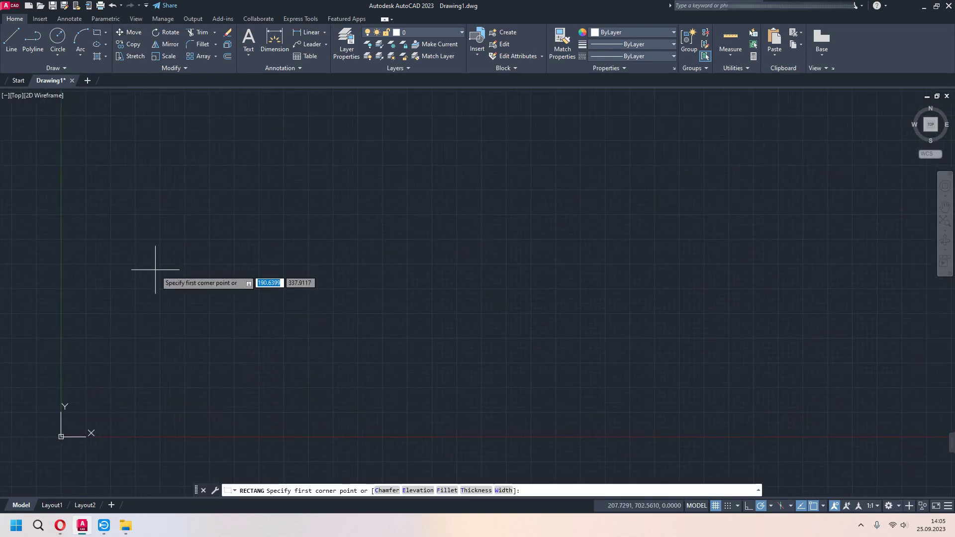
pyautogui.click(155, 332)
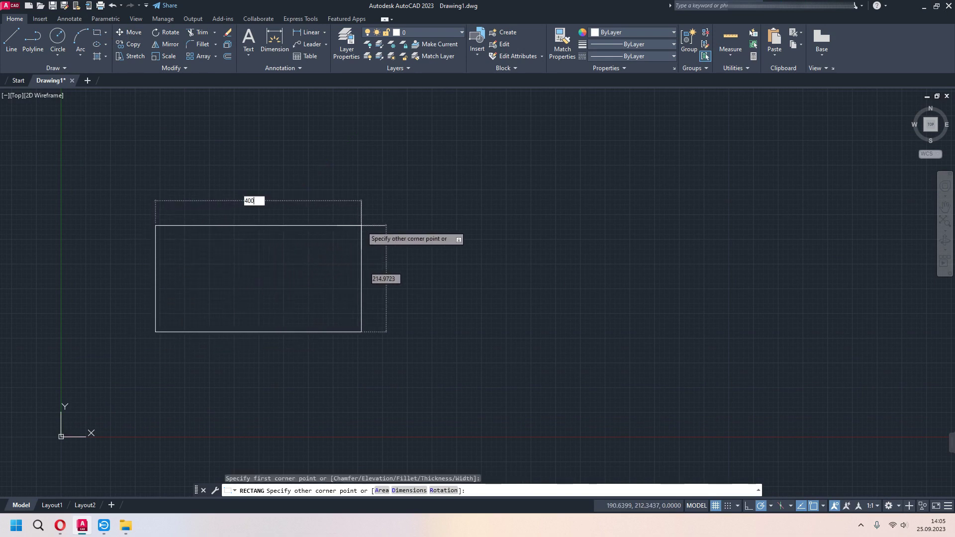
pyautogui.press('Tab')
pyautogui.write('200')
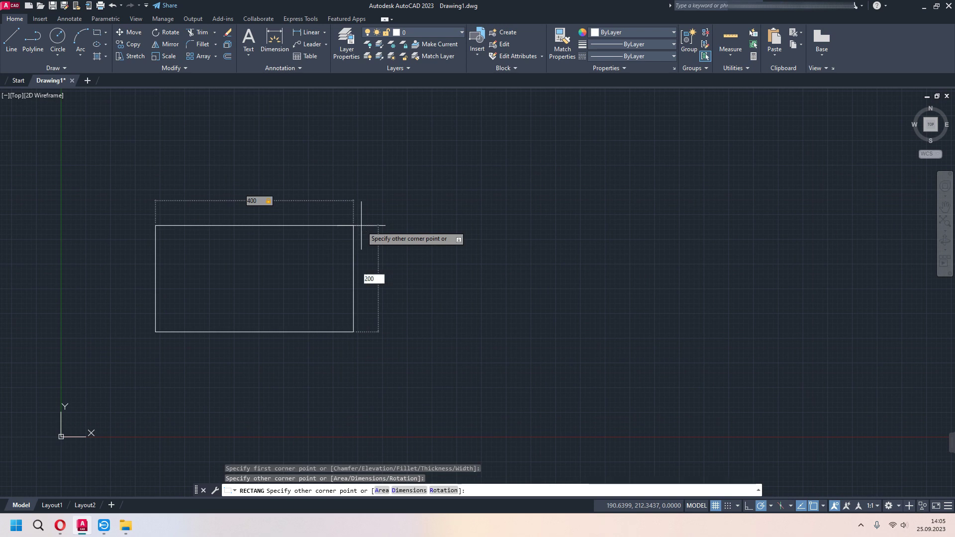
pyautogui.press('Return')
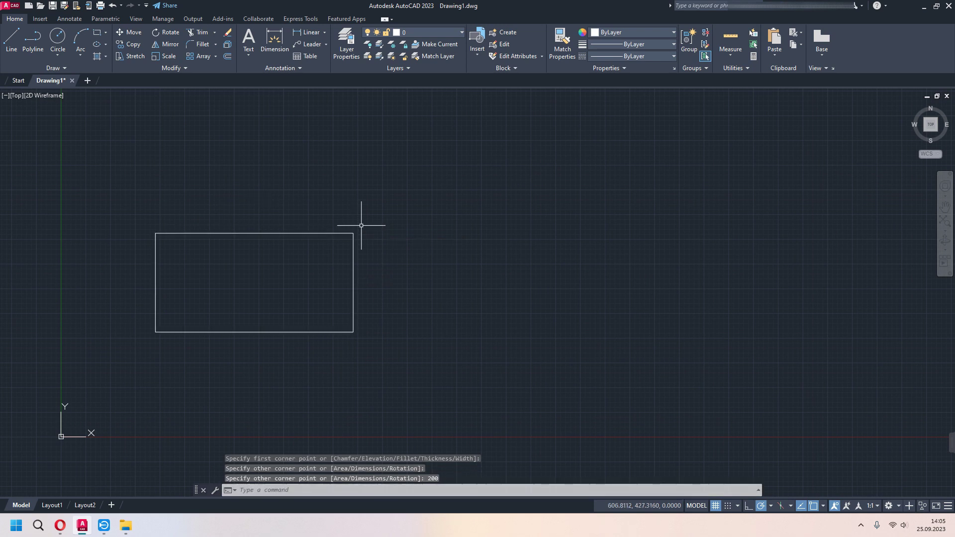
pyautogui.scroll(2, 394, 254)
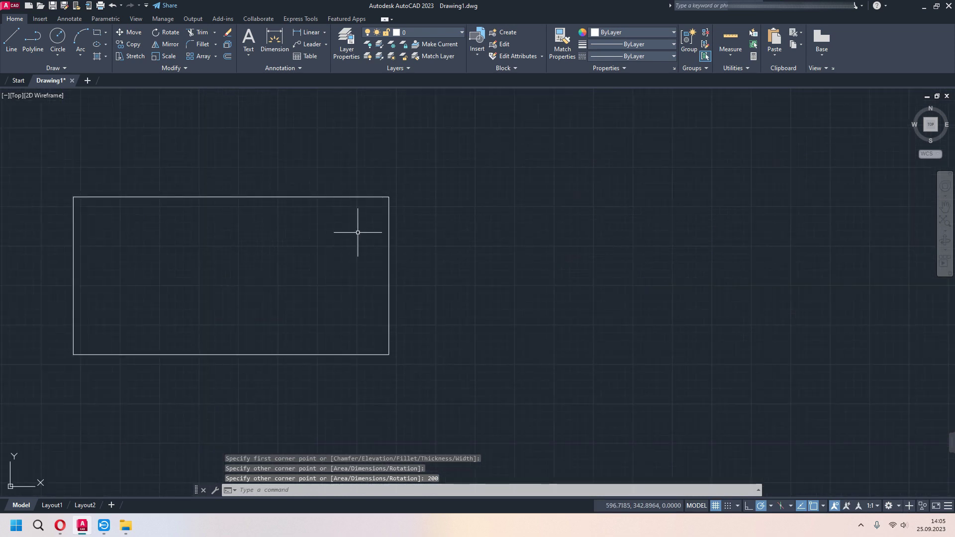
pyautogui.click(237, 197)
pyautogui.moveTo(321, 284); pyautogui.dragTo(450, 286, button='middle')
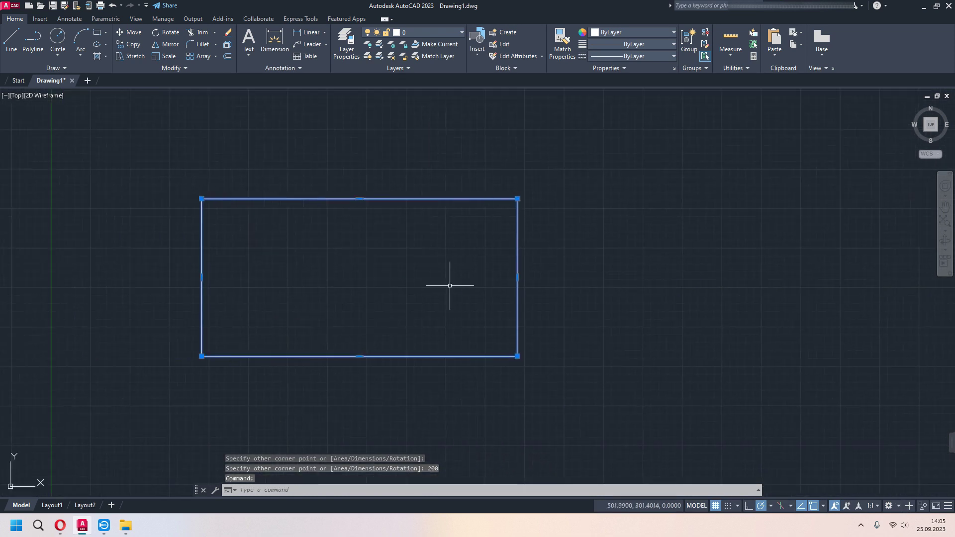
# Scale the rectangle by 1.5 from its lower-left corner, then undo the scaling with U.
pyautogui.click(169, 56)
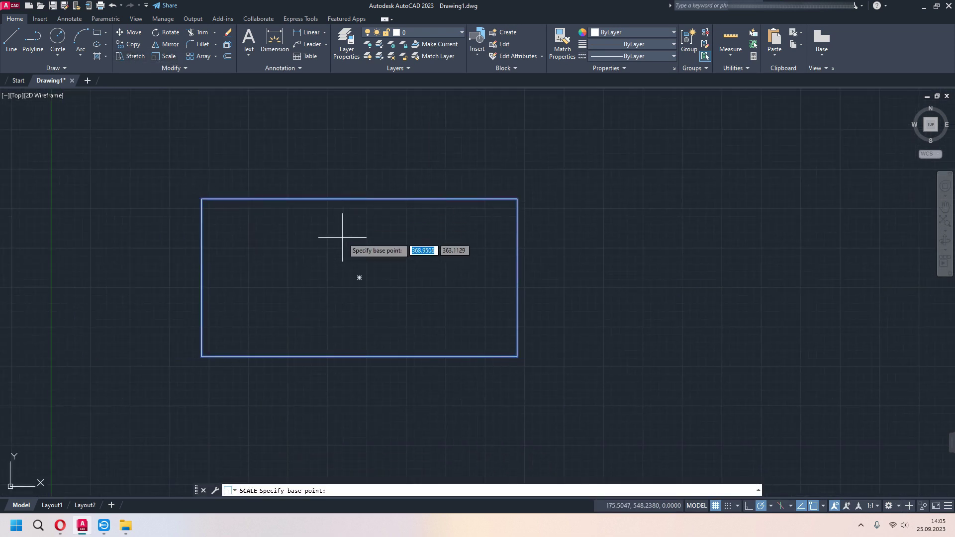
pyautogui.press('Escape')
pyautogui.press('Return')
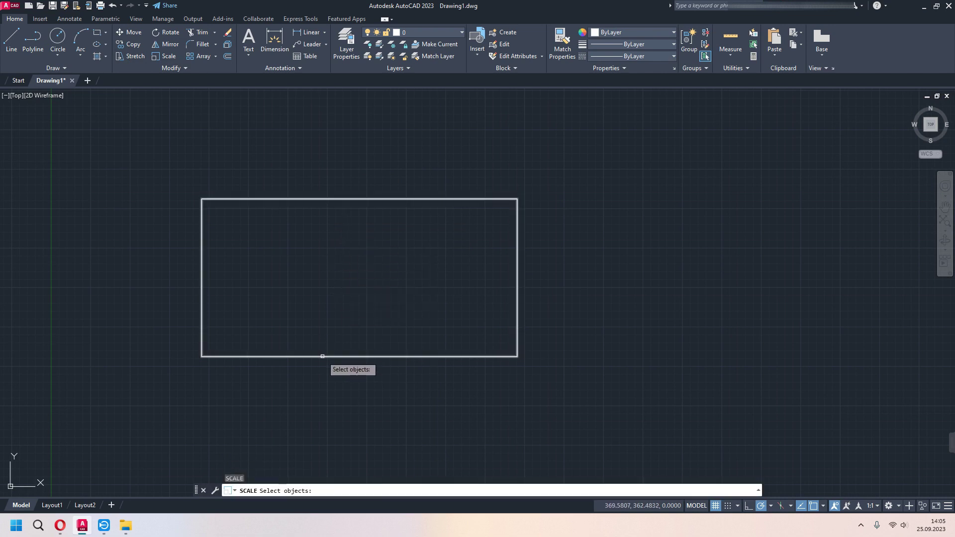
pyautogui.click(321, 356)
pyautogui.press('Return')
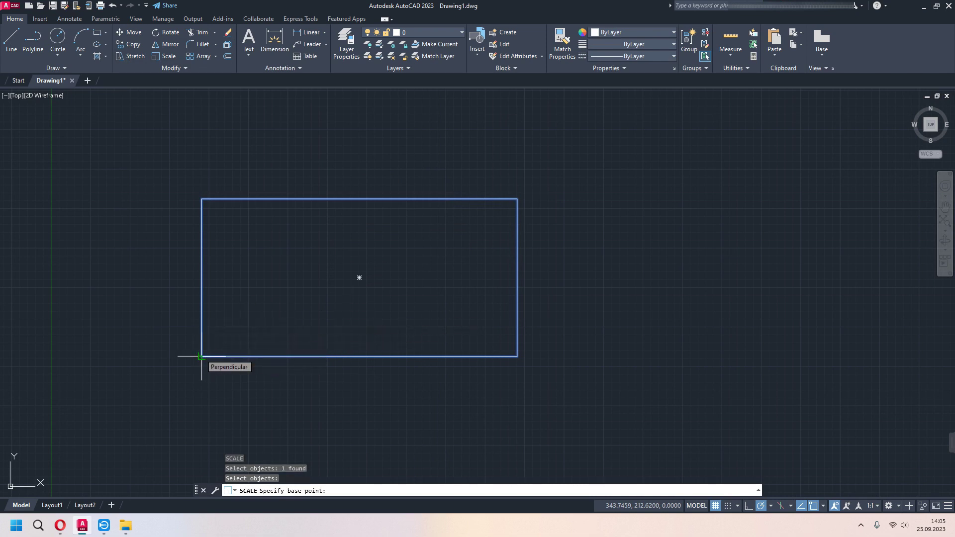
pyautogui.click(201, 356)
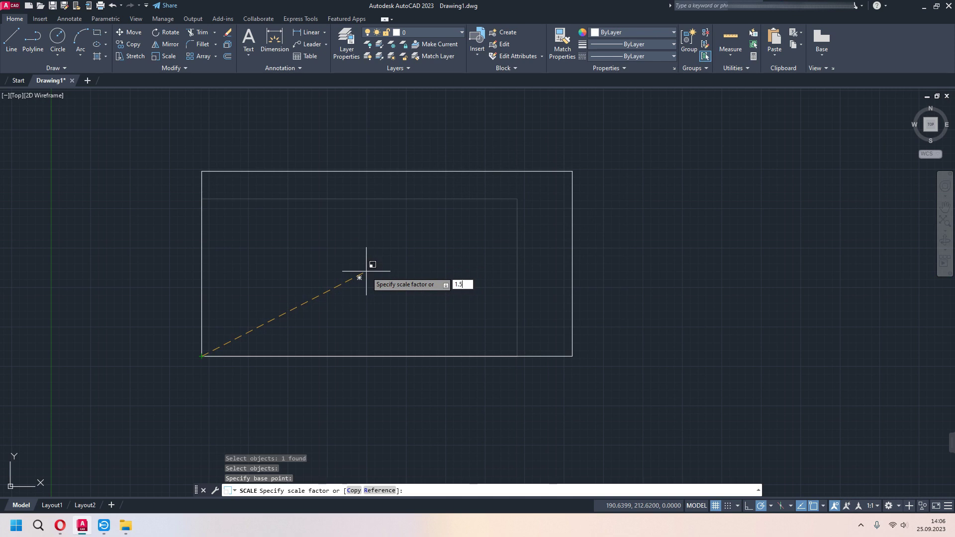
pyautogui.press('Return')
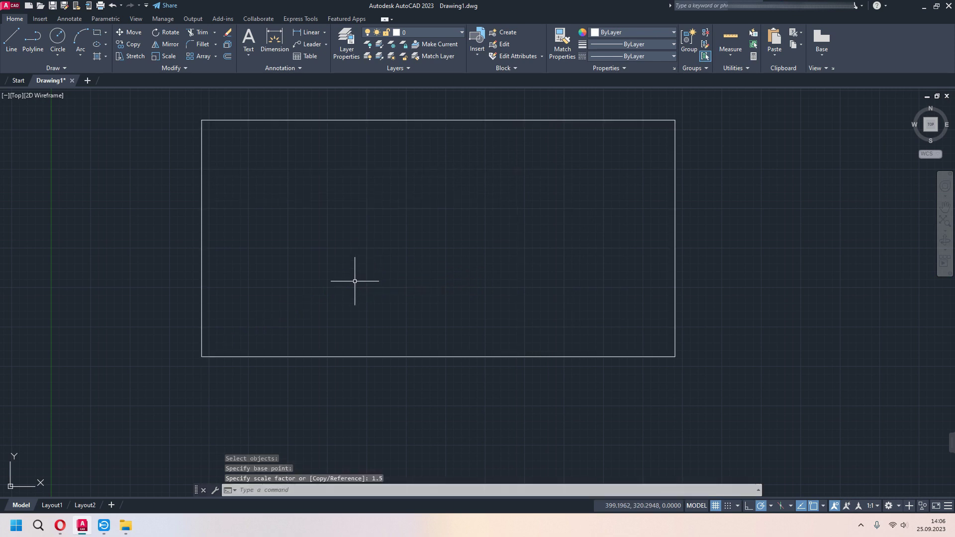
pyautogui.write('u')
pyautogui.press('Return')
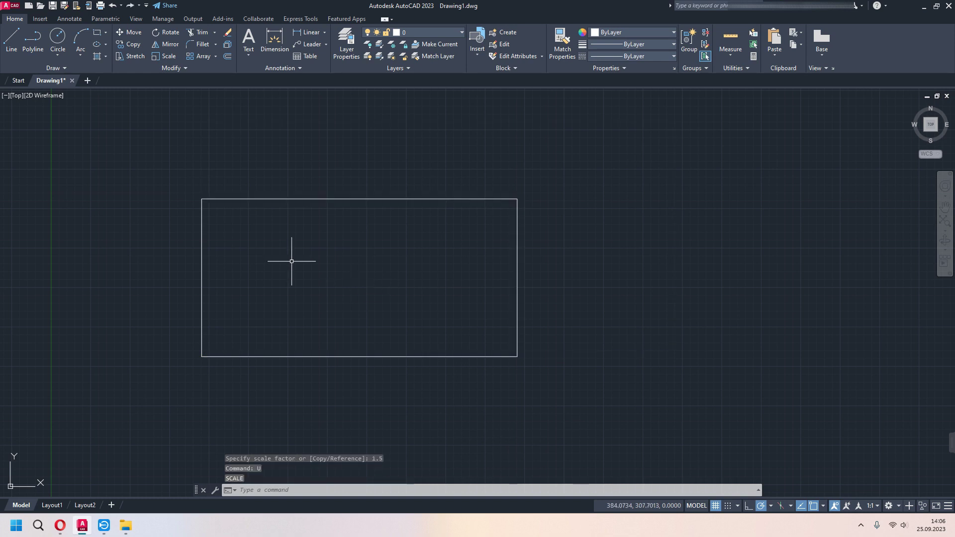
pyautogui.click(282, 58)
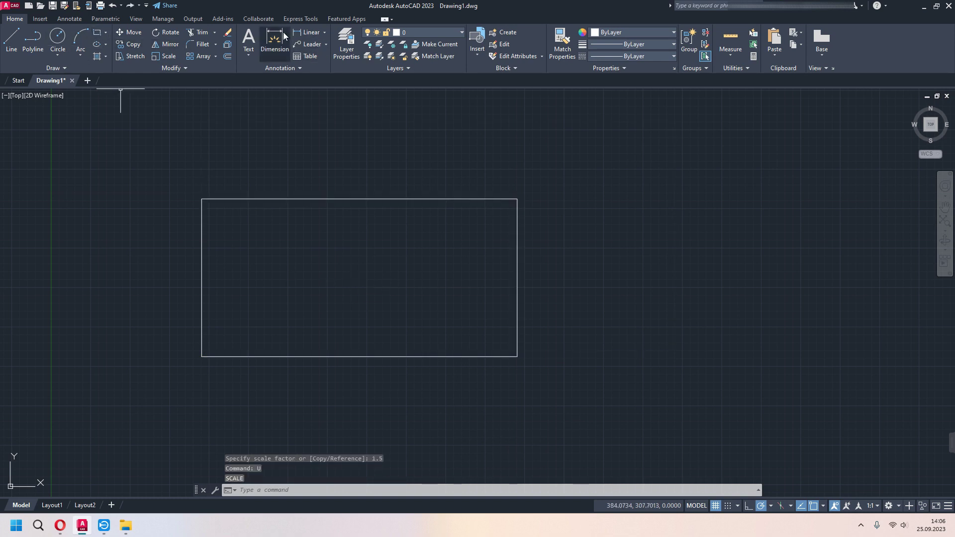
pyautogui.click(202, 356)
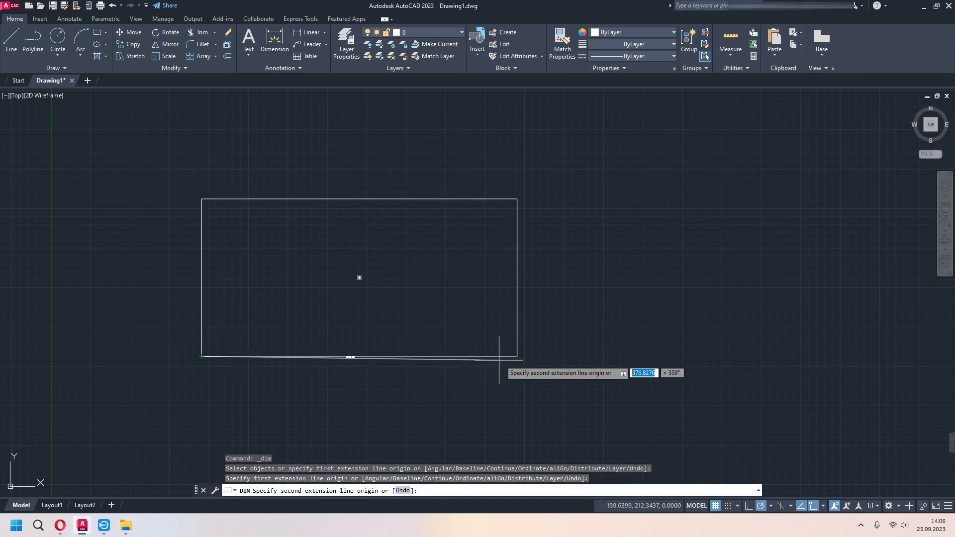
pyautogui.click(518, 356)
pyautogui.scroll(3, 469, 393)
pyautogui.scroll(-3, 468, 400)
pyautogui.press('Escape')
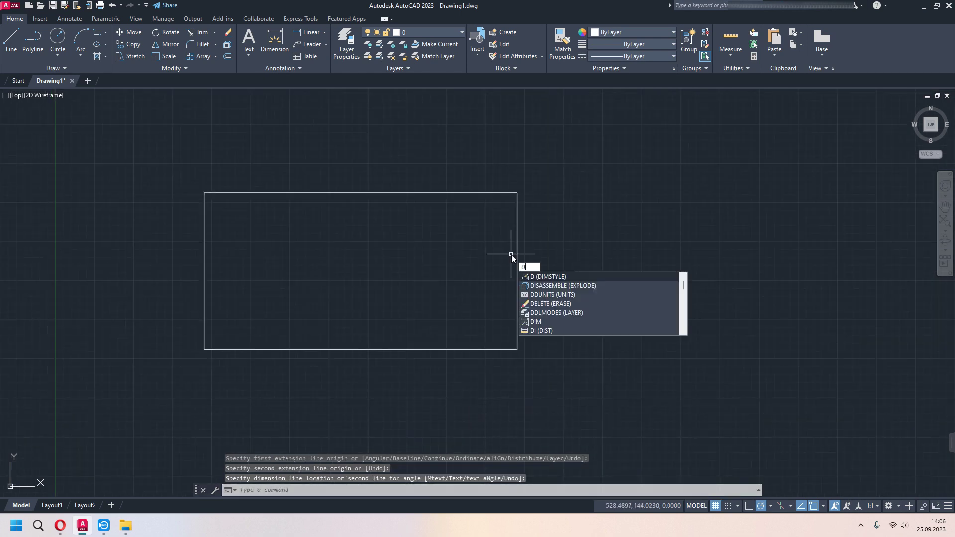
pyautogui.click(541, 330)
pyautogui.click(517, 193)
pyautogui.click(517, 349)
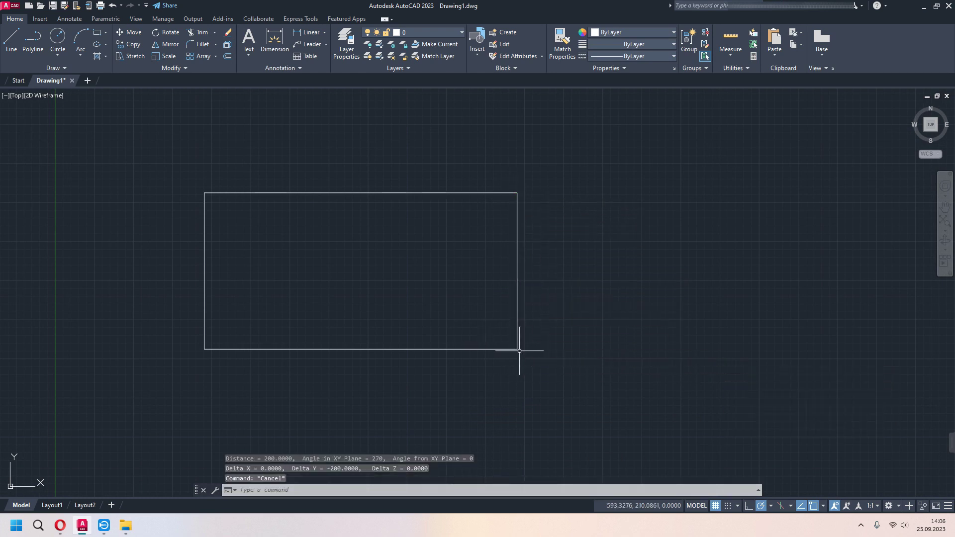
pyautogui.press('Return')
pyautogui.click(517, 349)
pyautogui.press('Escape')
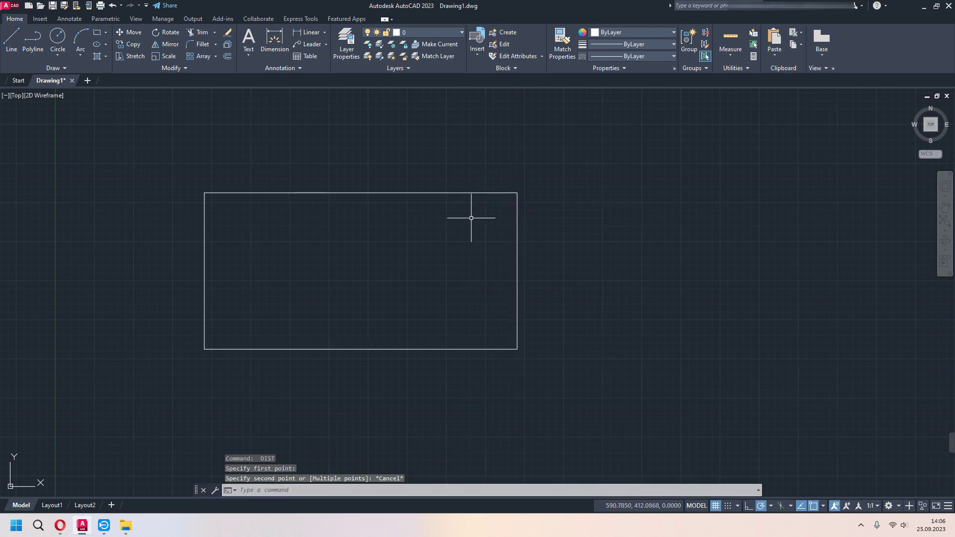
# Scale the rectangle by a factor of 2, based at its bottom-left corner.
pyautogui.click(159, 56)
pyautogui.click(205, 348)
pyautogui.press('Return')
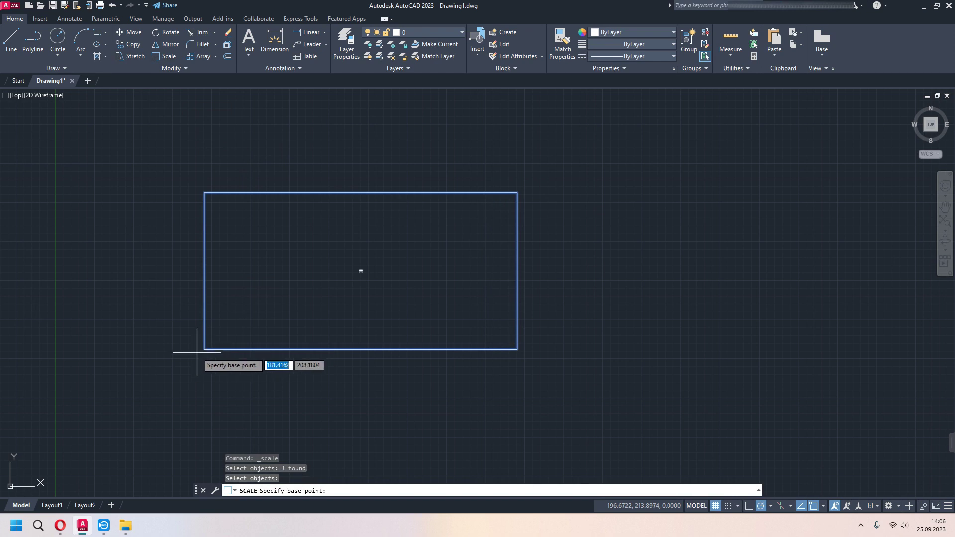
pyautogui.click(204, 348)
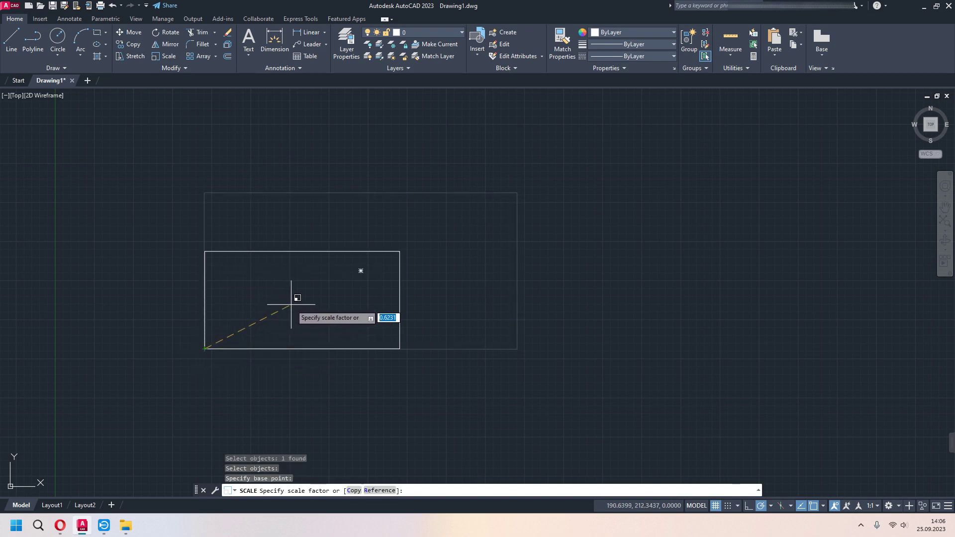
pyautogui.write('2')
pyautogui.press('Return')
pyautogui.scroll(-2, 298, 301)
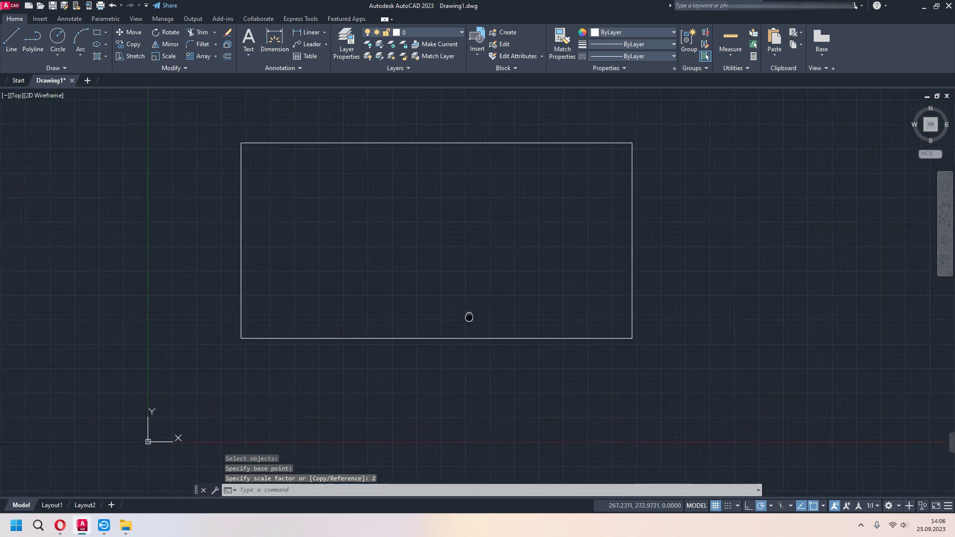
pyautogui.click(274, 40)
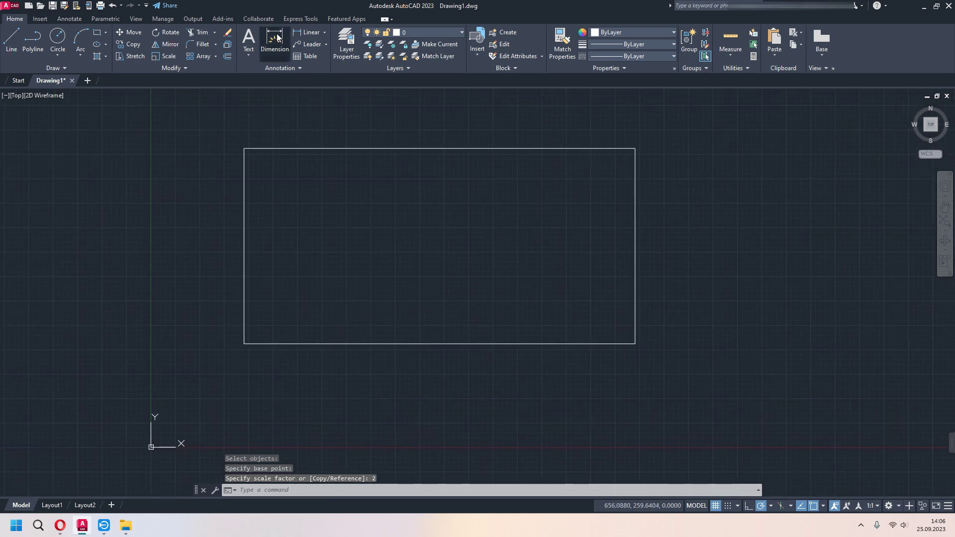
pyautogui.click(243, 344)
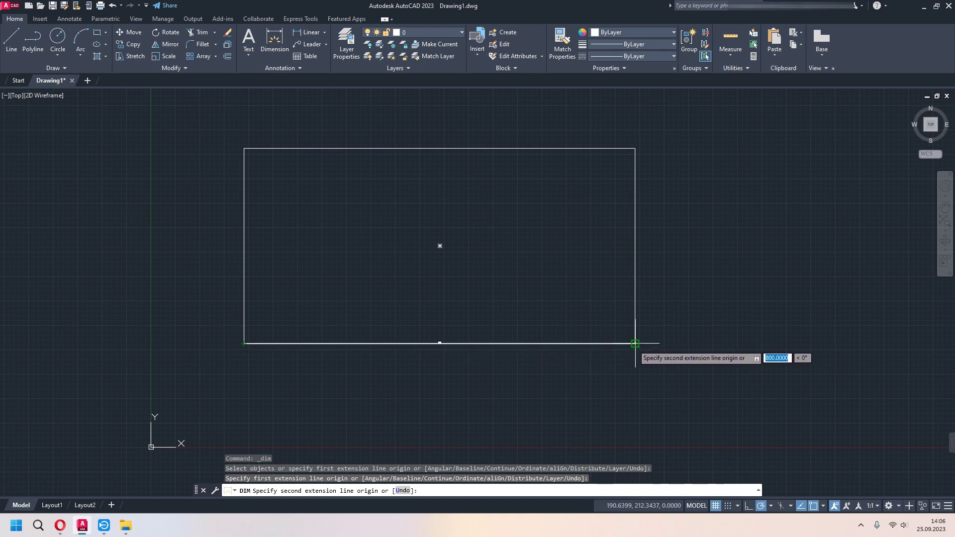
pyautogui.click(635, 344)
pyautogui.click(572, 399)
pyautogui.scroll(5, 465, 433)
pyautogui.moveTo(465, 433); pyautogui.dragTo(476, 428, button='middle')
pyautogui.scroll(-5, 476, 428)
pyautogui.scroll(-2, 490, 316)
pyautogui.click(274, 39)
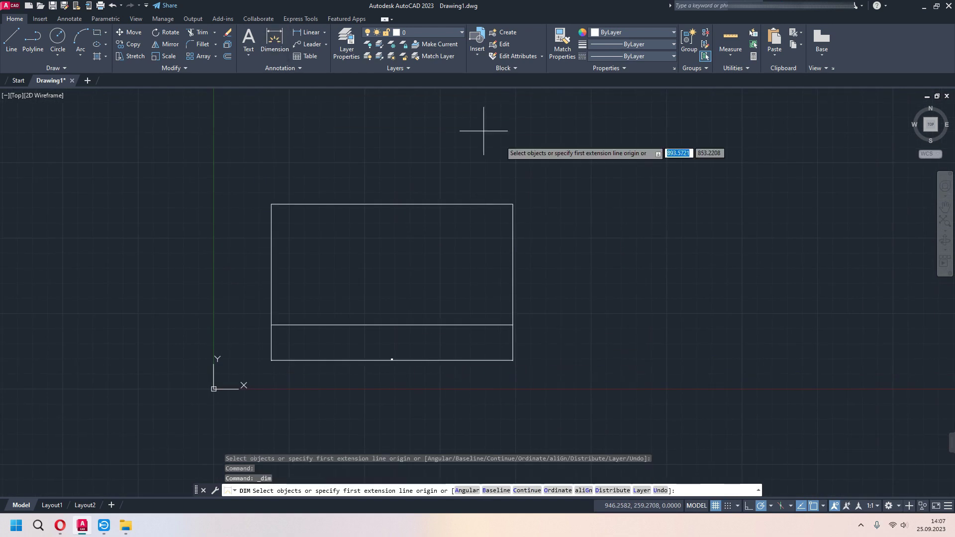
pyautogui.click(512, 204)
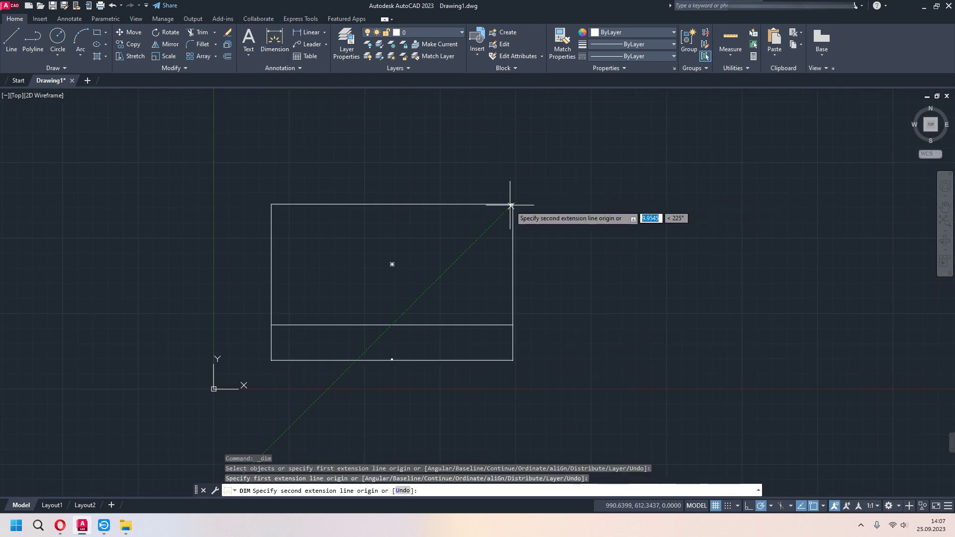
pyautogui.click(512, 322)
pyautogui.click(550, 324)
pyautogui.scroll(6, 571, 262)
pyautogui.scroll(2, 572, 262)
pyautogui.scroll(-8, 535, 285)
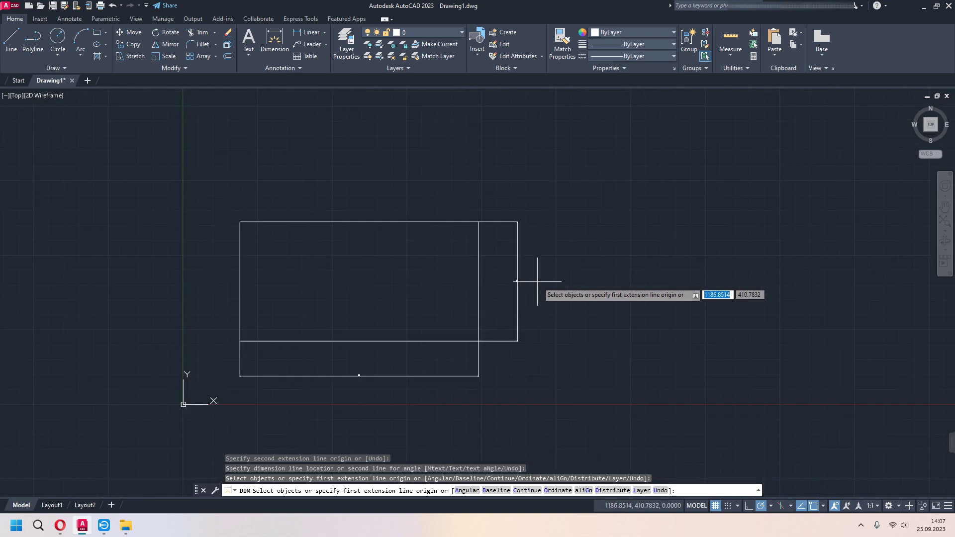
pyautogui.press('Escape')
pyautogui.click(579, 226)
pyautogui.click(544, 265)
pyautogui.press('Delete')
pyautogui.click(471, 323)
pyautogui.press('Delete')
pyautogui.scroll(2, 491, 265)
# Scale the rectangle by 0.5 from its lower-left corner.
pyautogui.moveTo(488, 300); pyautogui.dragTo(545, 303, button='middle')
pyautogui.click(429, 306)
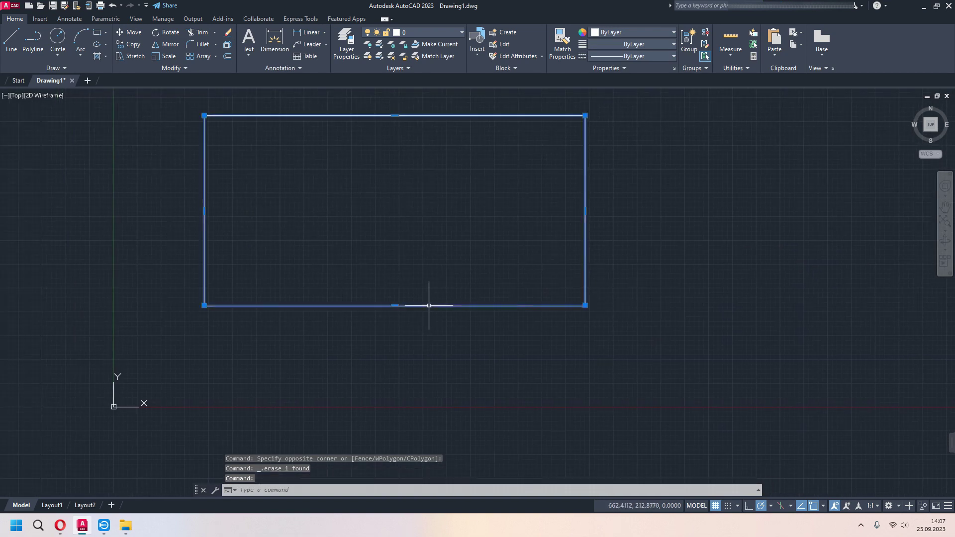
pyautogui.write('SC')
pyautogui.press('Return')
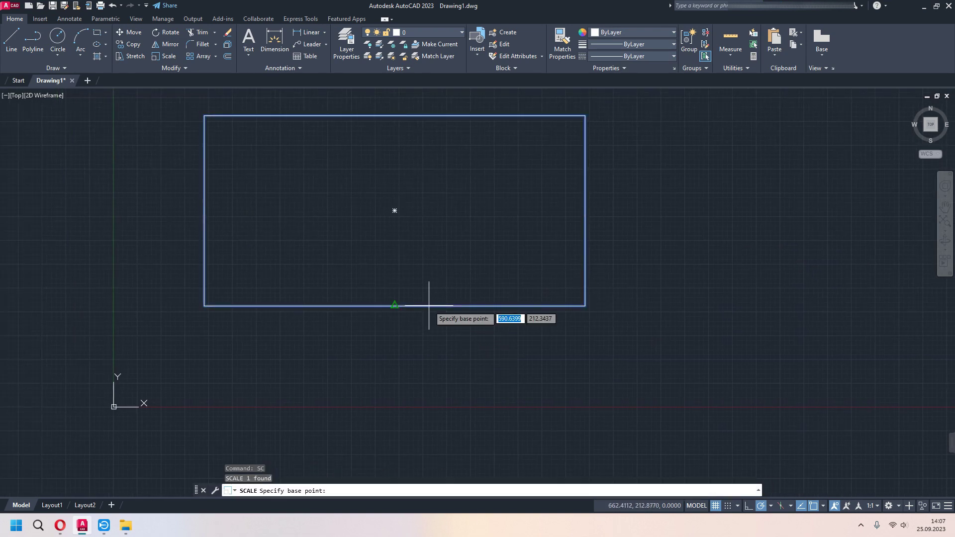
pyautogui.click(205, 305)
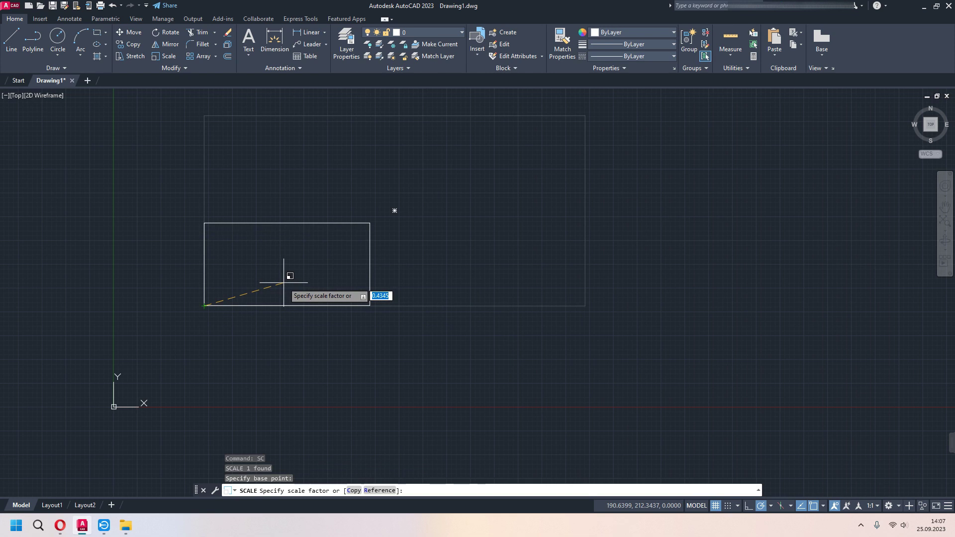
pyautogui.write('0.5')
pyautogui.press('Return')
# Add a 400 dimension along the bottom edge to check the width, then remove it.
pyautogui.click(274, 40)
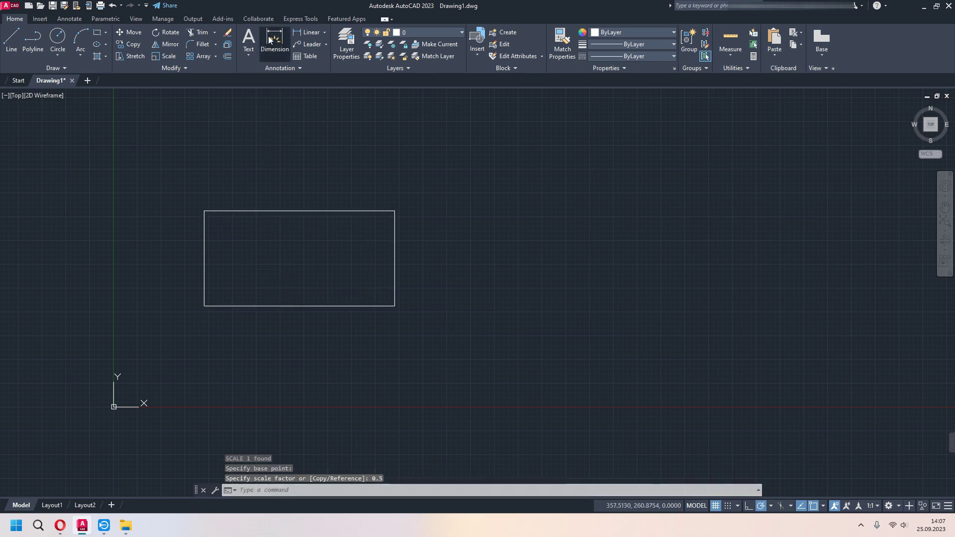
pyautogui.scroll(4, 214, 315)
pyautogui.click(188, 291)
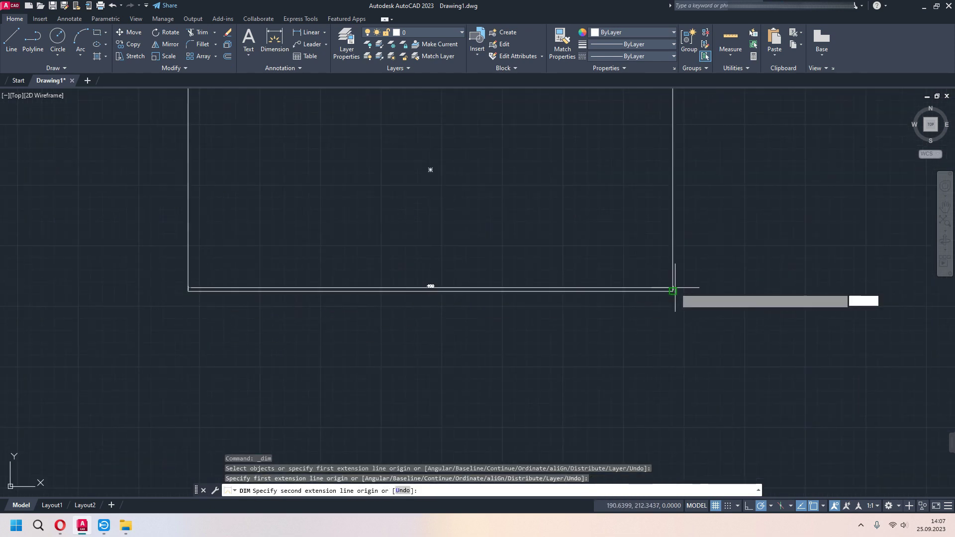
pyautogui.click(672, 291)
pyautogui.click(433, 332)
pyautogui.scroll(2, 456, 341)
pyautogui.scroll(-2, 456, 343)
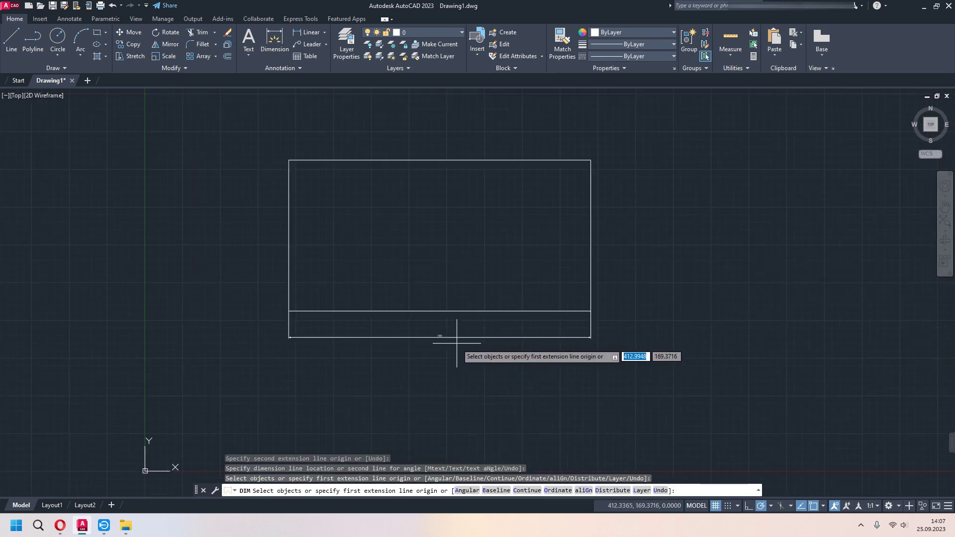
pyautogui.press('Escape')
pyautogui.click(463, 324)
pyautogui.click(415, 352)
pyautogui.hotkey('ctrl', 'z')
pyautogui.hotkey('ctrl', 'z')
pyautogui.hotkey('ctrl', 'z')
# Draw a tall upright rectangle.
pyautogui.click(97, 35)
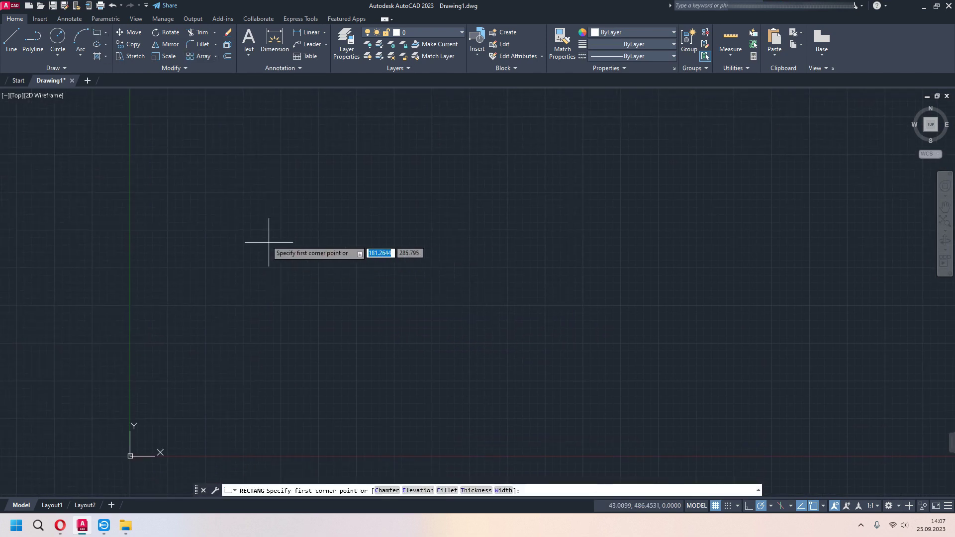
pyautogui.click(254, 203)
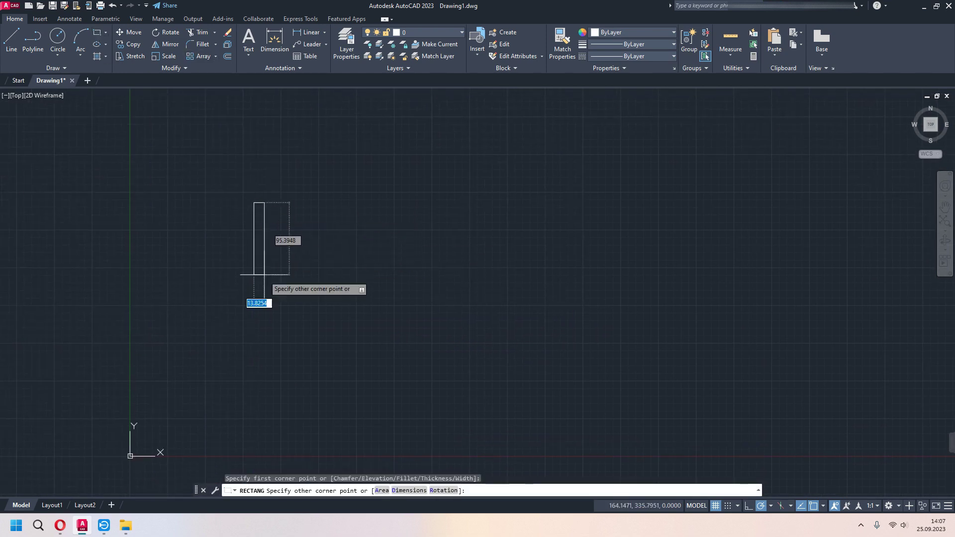
pyautogui.click(278, 352)
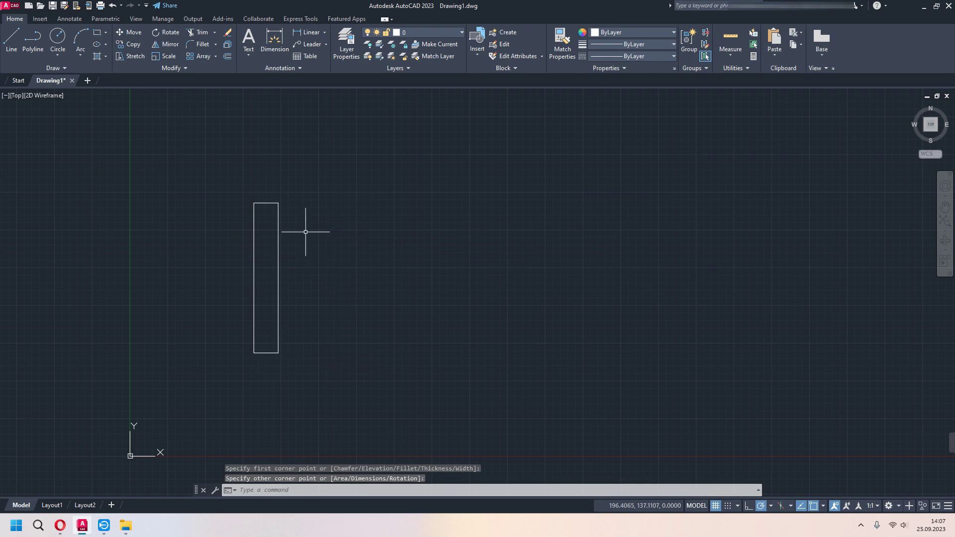
# Add two long thin rectangles extending right from its top-right and bottom-right corners.
pyautogui.press('Return')
pyautogui.click(278, 202)
pyautogui.click(451, 222)
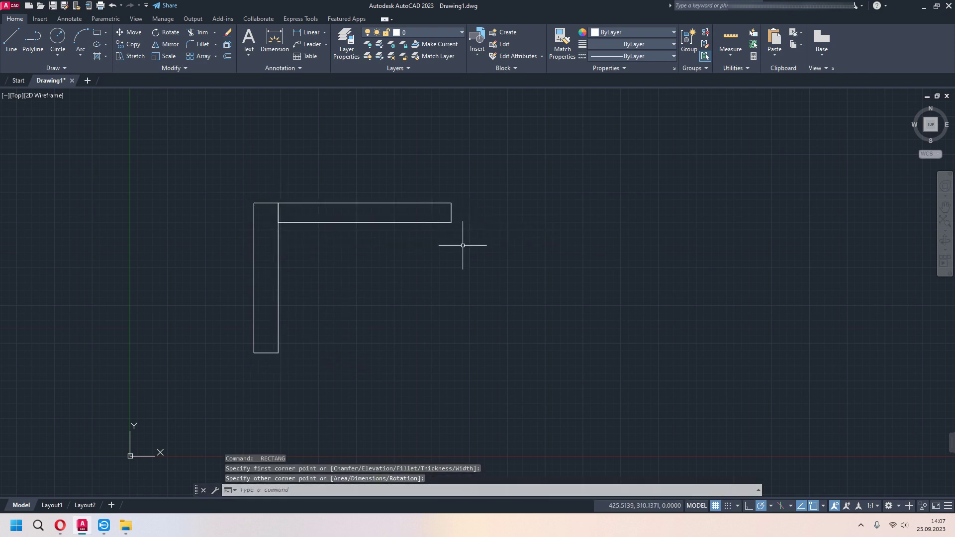
pyautogui.press('Return')
pyautogui.click(278, 352)
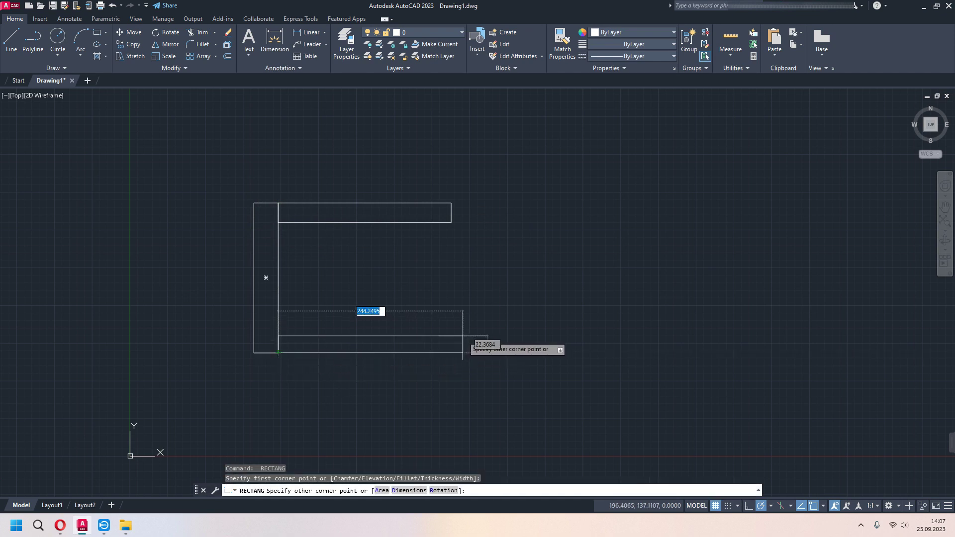
pyautogui.click(452, 336)
# Window-select all three rectangles.
pyautogui.click(228, 164)
pyautogui.click(495, 380)
pyautogui.moveTo(524, 336); pyautogui.dragTo(528, 334, button='middle')
pyautogui.scroll(2, 528, 334)
pyautogui.click(274, 39)
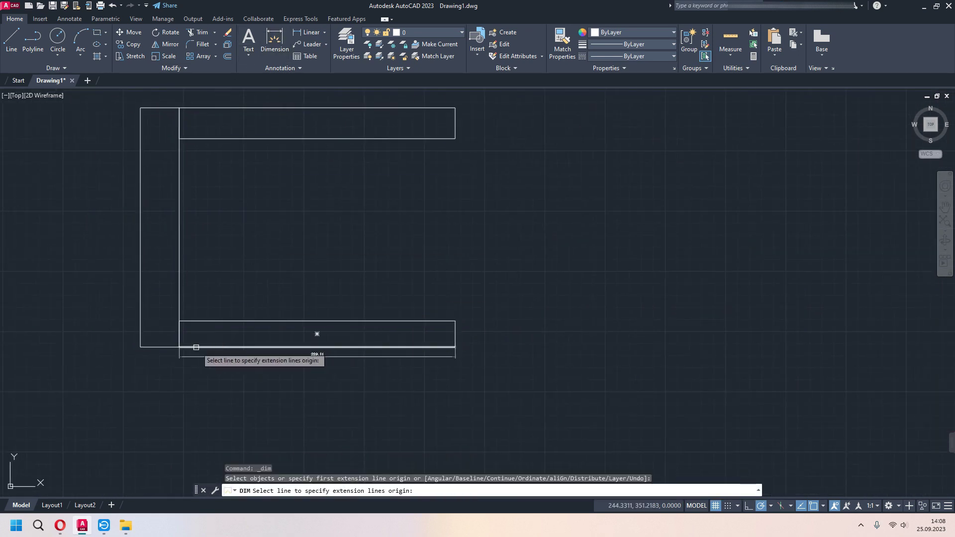
pyautogui.click(179, 346)
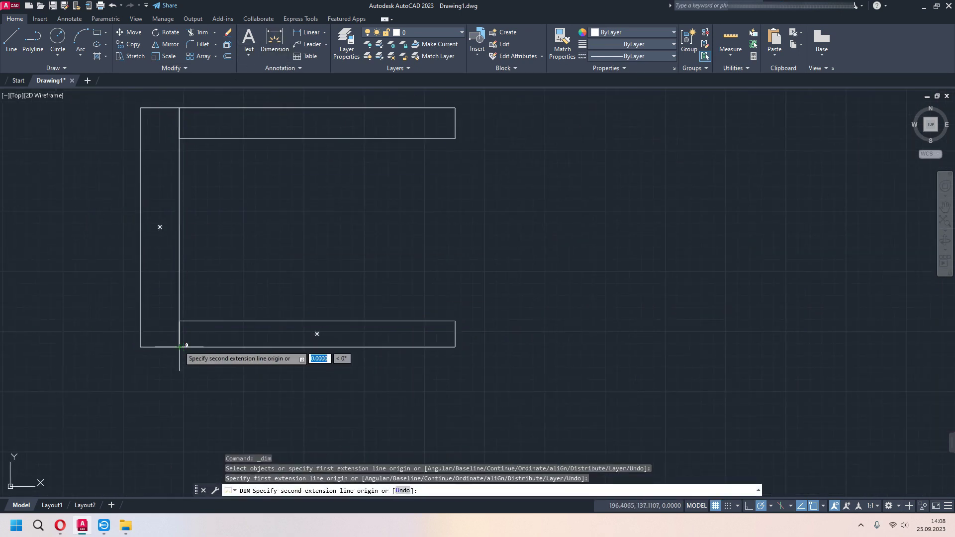
pyautogui.click(455, 346)
pyautogui.click(449, 372)
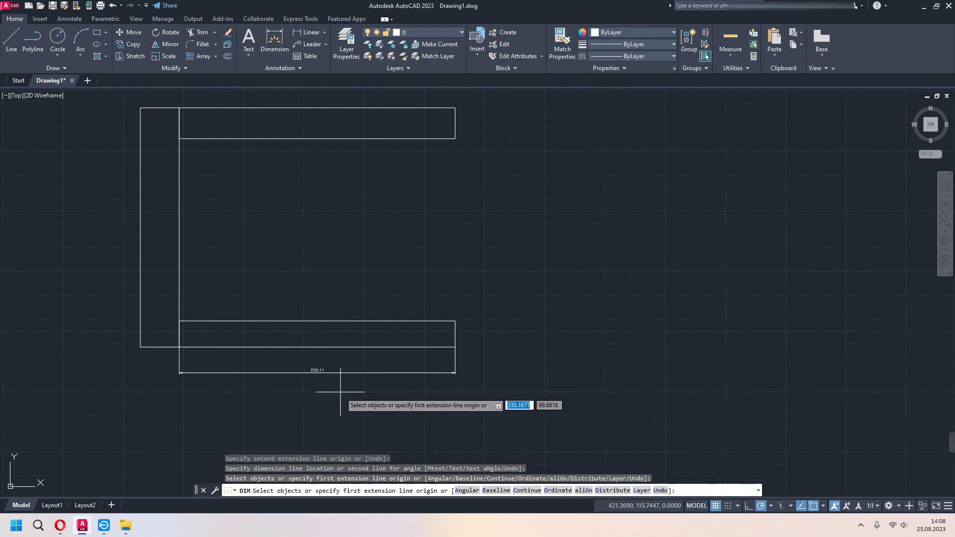
pyautogui.scroll(3, 339, 392)
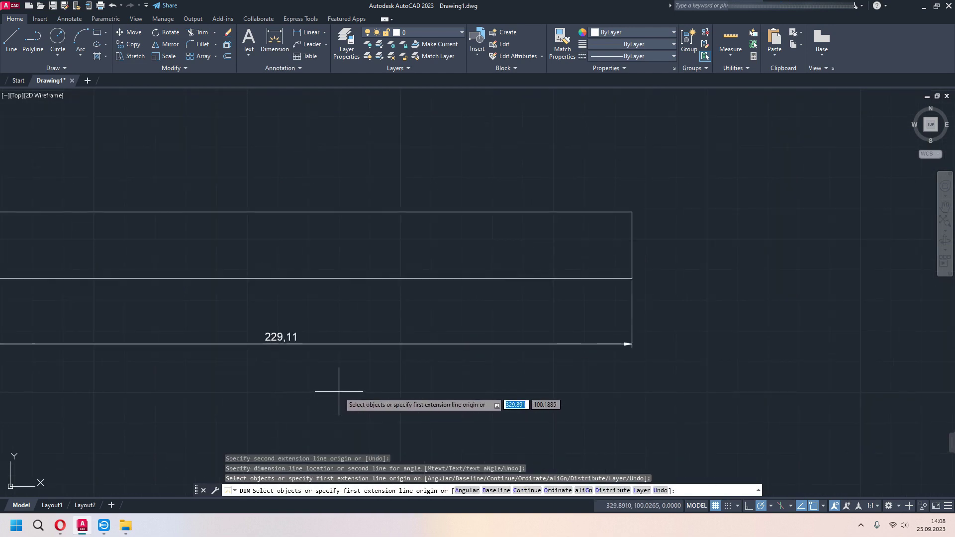
pyautogui.press('Return')
pyautogui.press('Return')
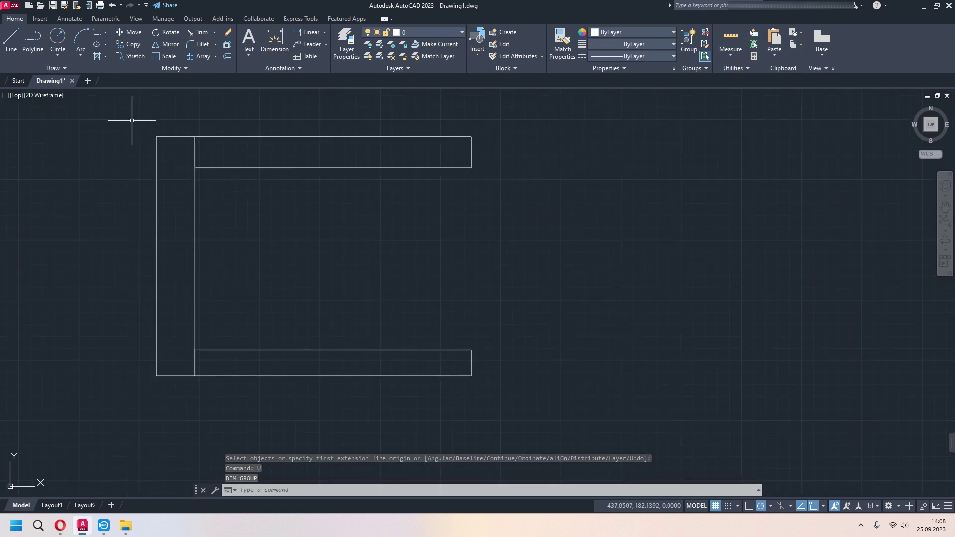
pyautogui.click(196, 240)
pyautogui.press('Delete')
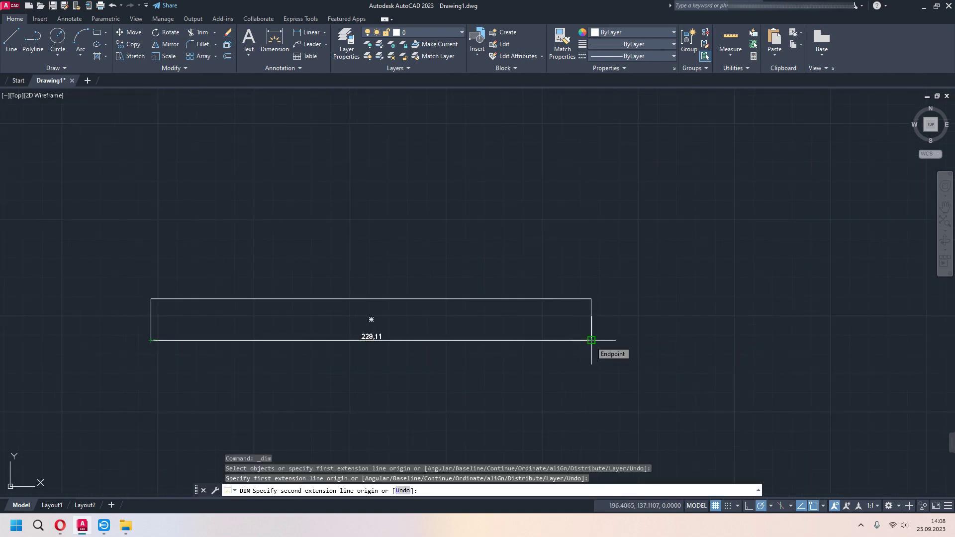
pyautogui.press('Escape')
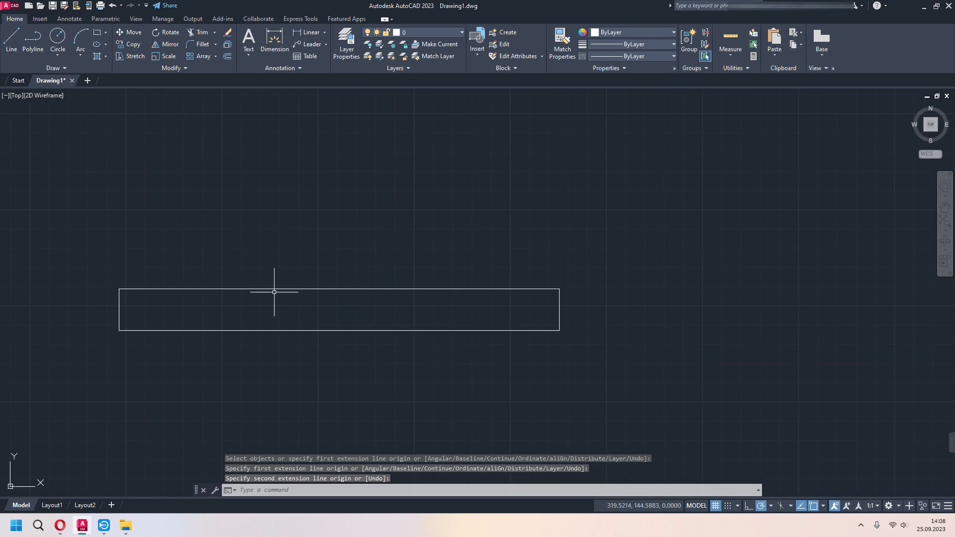
# Scale the strip rectangle by reference, bottom-corner to bottom-corner length becoming 350.
pyautogui.click(266, 288)
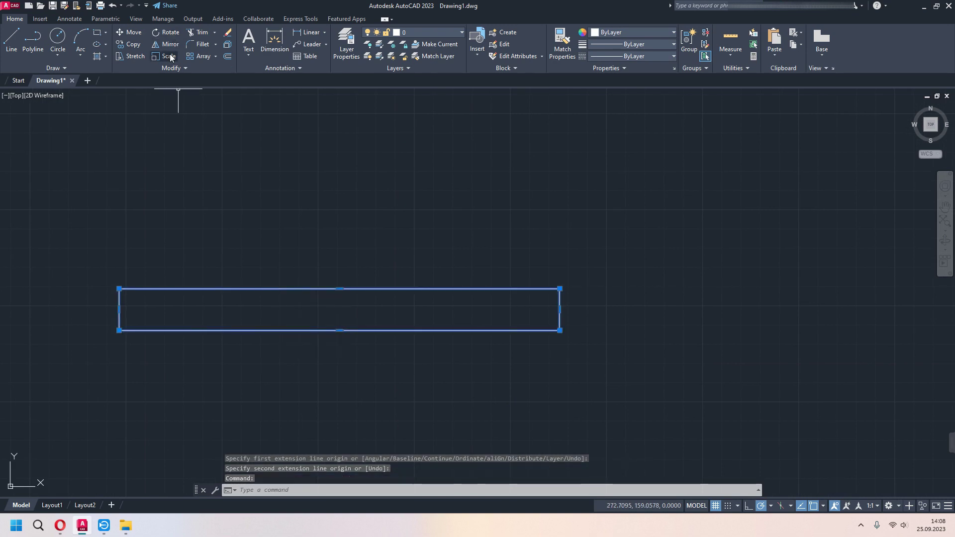
pyautogui.click(170, 57)
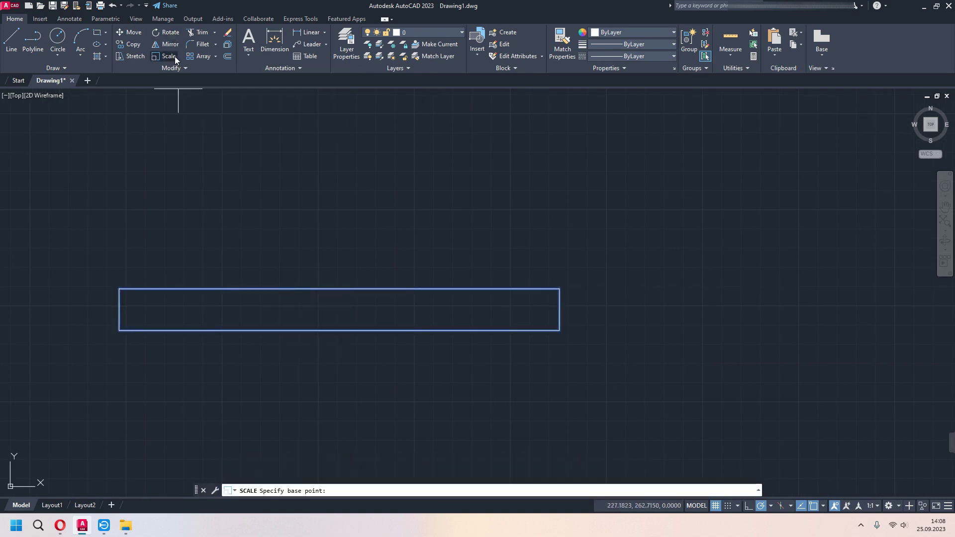
pyautogui.click(120, 330)
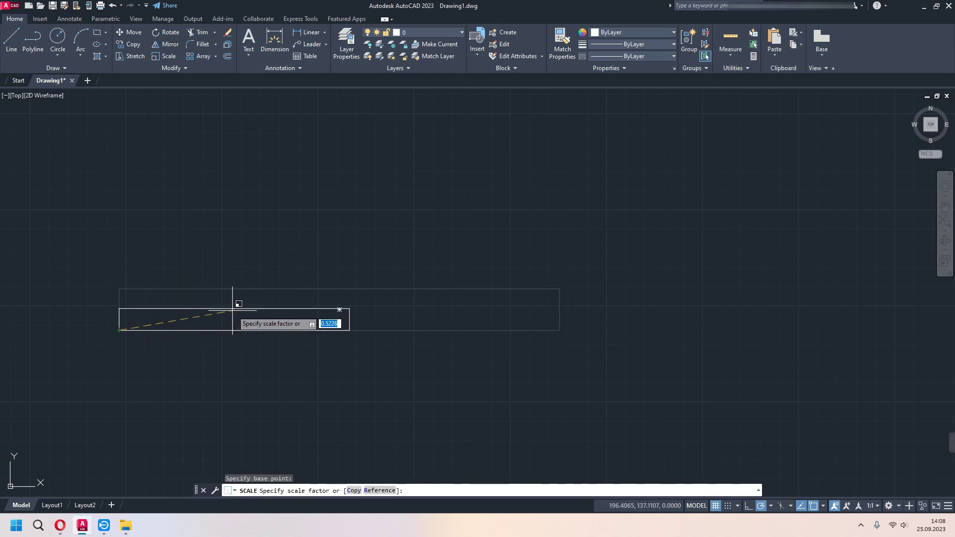
pyautogui.click(375, 490)
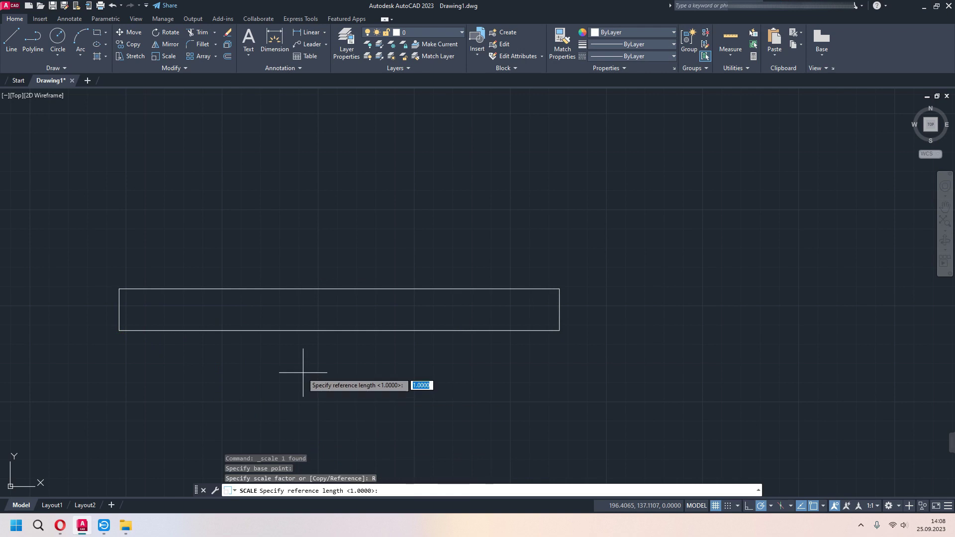
pyautogui.click(119, 330)
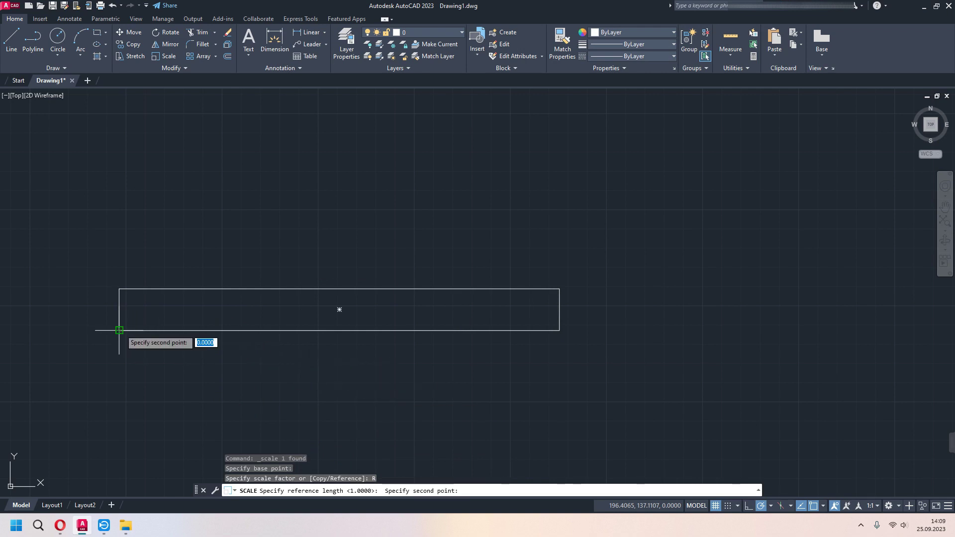
pyautogui.click(559, 330)
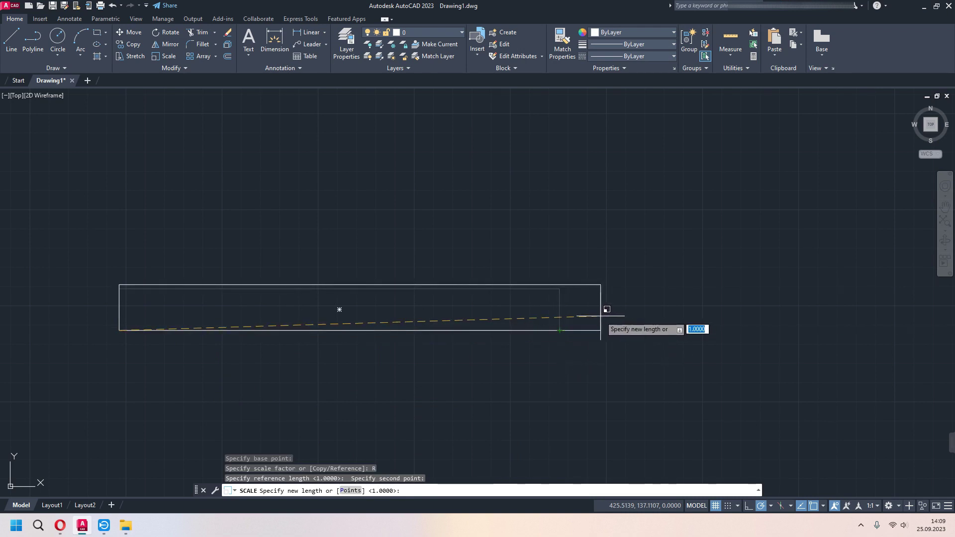
pyautogui.write('350')
pyautogui.press('Return')
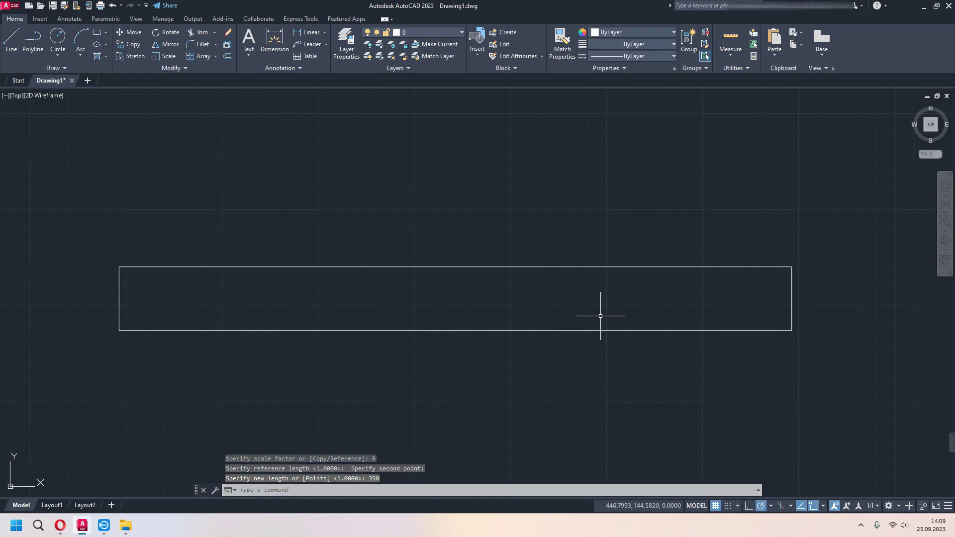
# Dimension the rectangle's bottom edge, confirming its 350 length, then exit dimensioning.
pyautogui.click(274, 42)
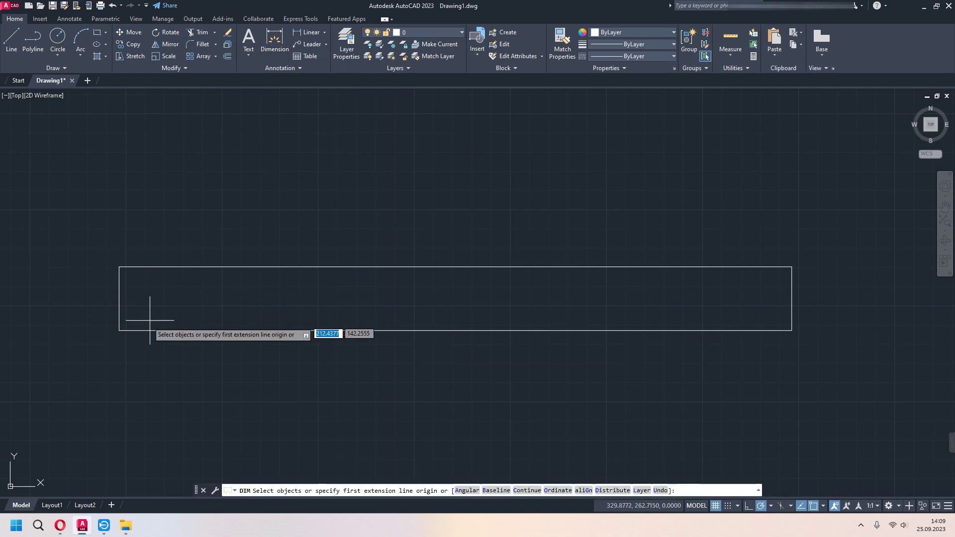
pyautogui.click(119, 330)
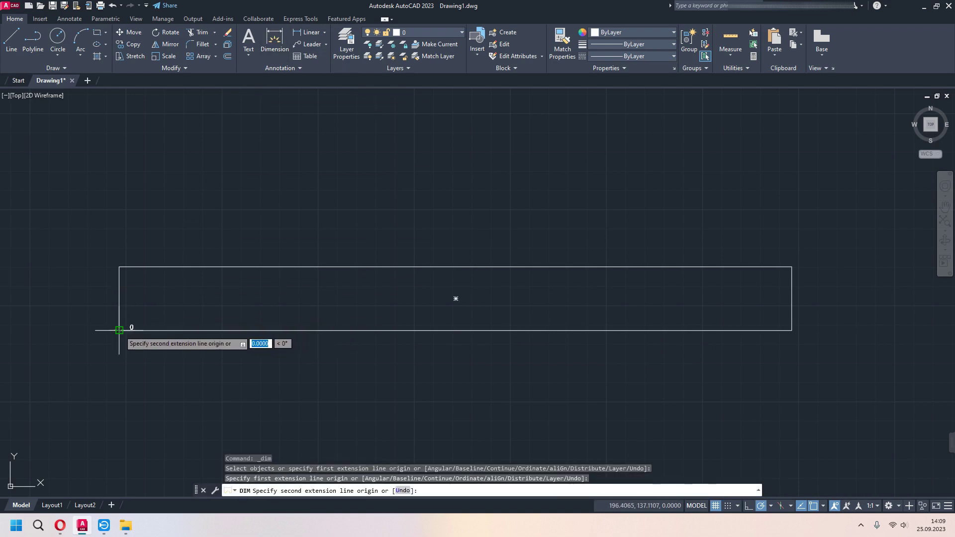
pyautogui.click(792, 330)
pyautogui.click(721, 368)
pyautogui.scroll(2, 445, 389)
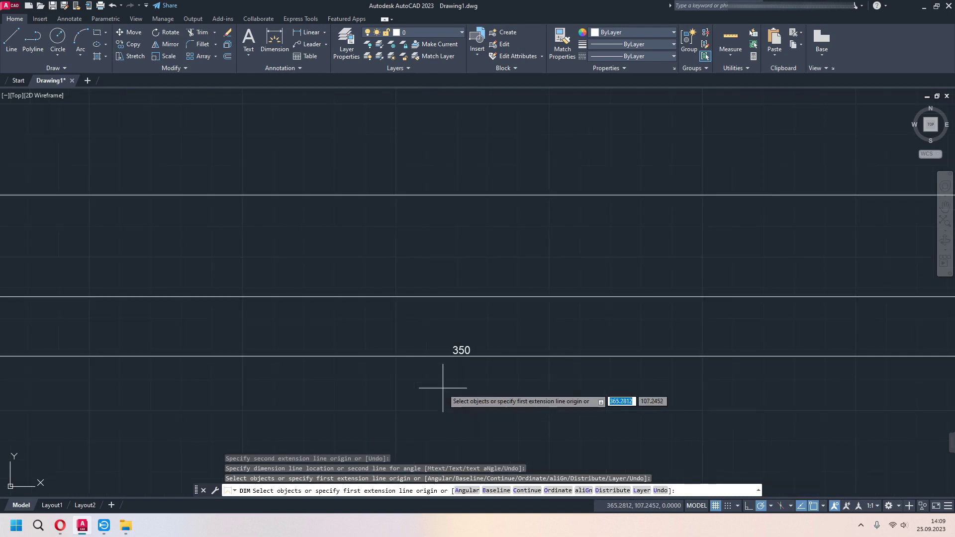
pyautogui.scroll(-2, 478, 348)
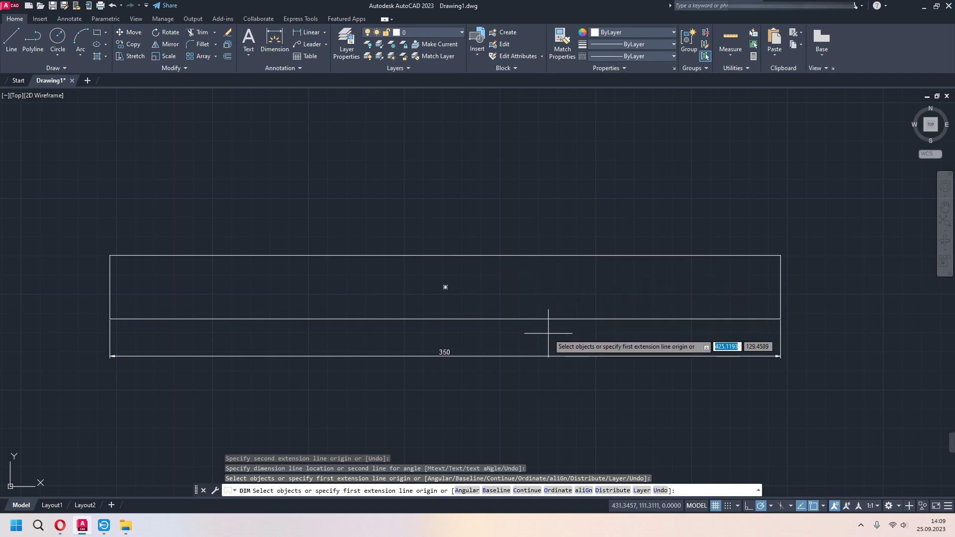
pyautogui.click(536, 356)
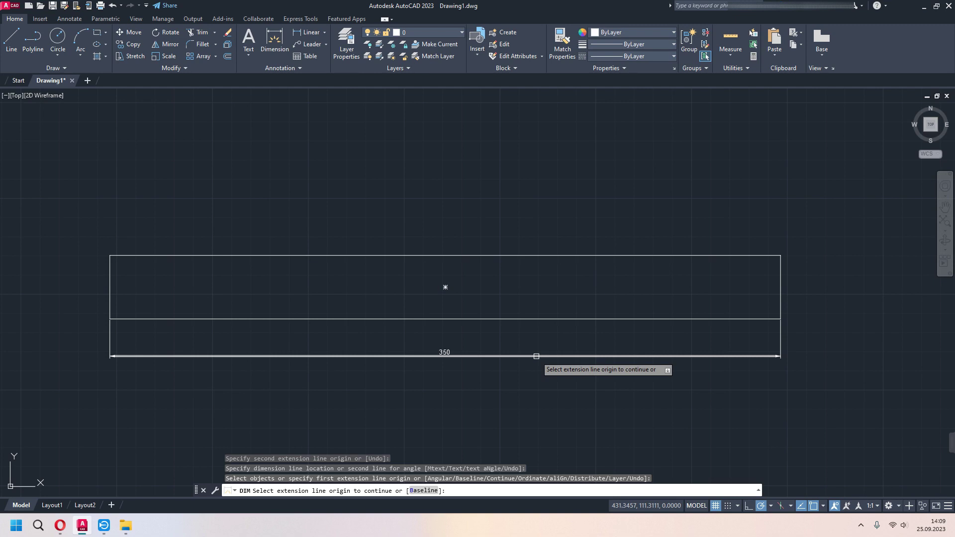
pyautogui.press('Escape')
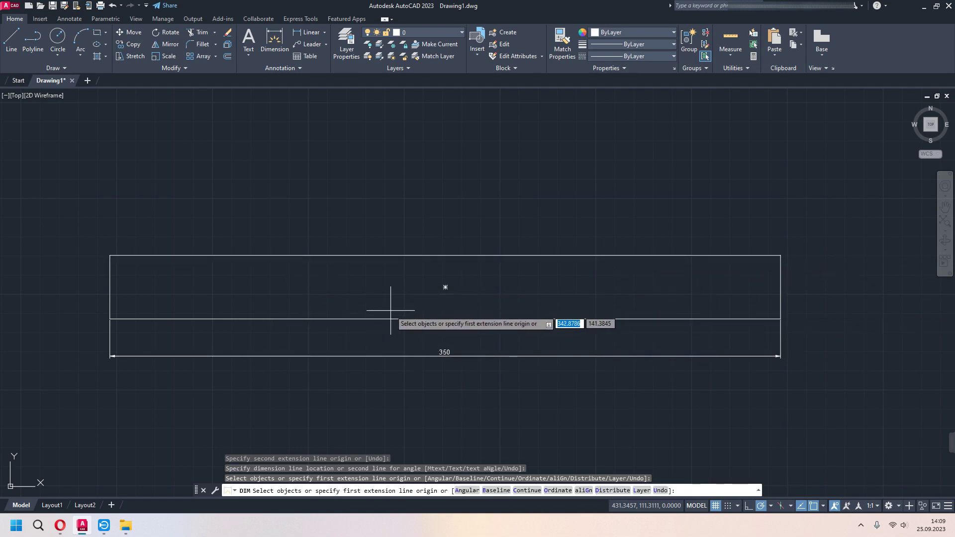
pyautogui.press('Return')
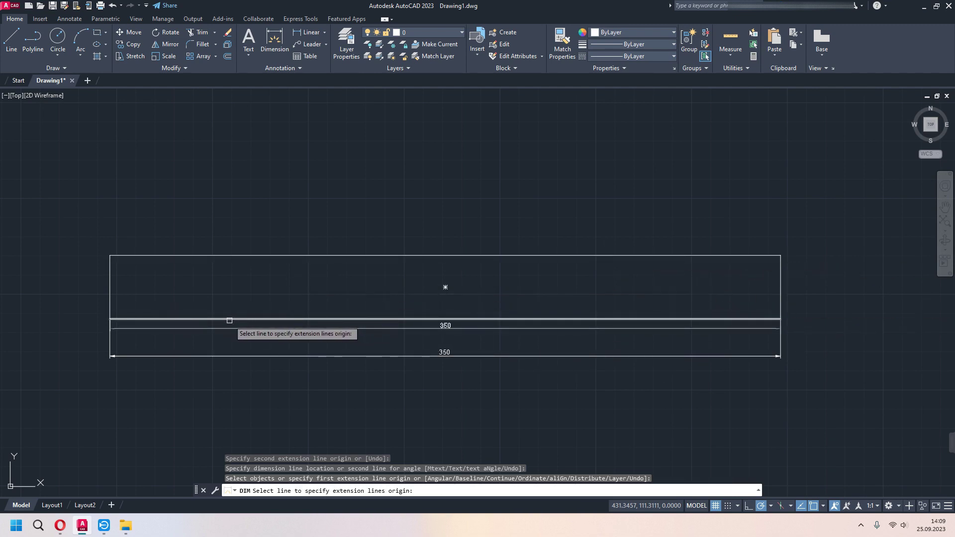
pyautogui.press('Escape')
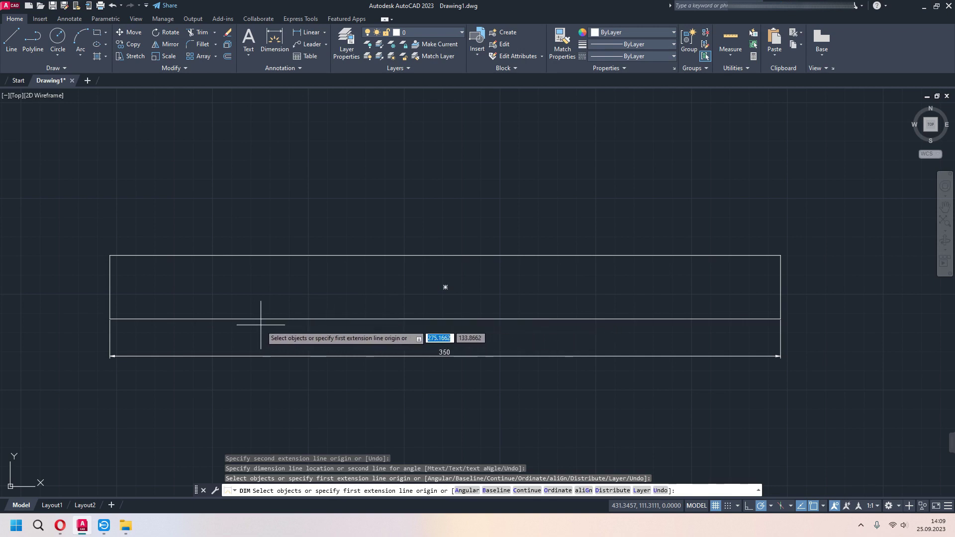
pyautogui.press('Return')
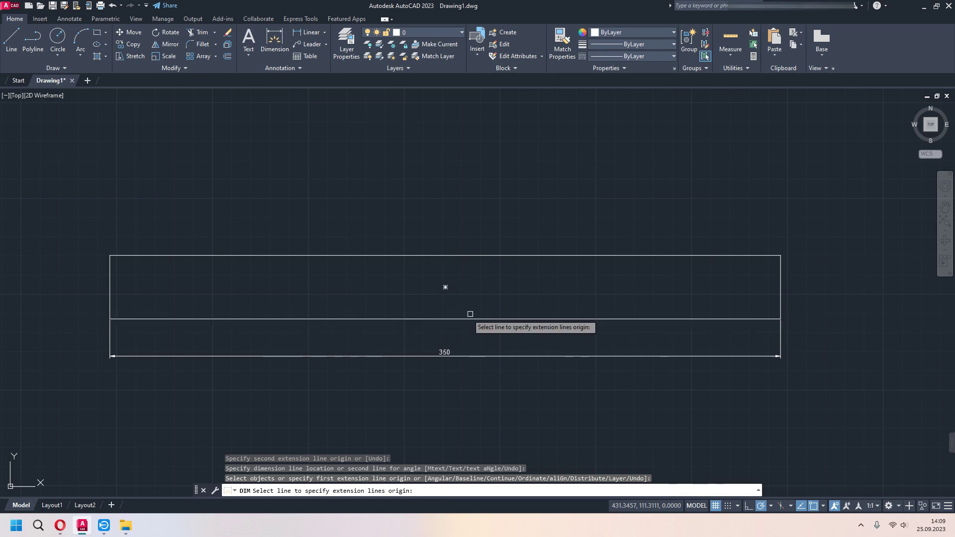
pyautogui.press('Escape')
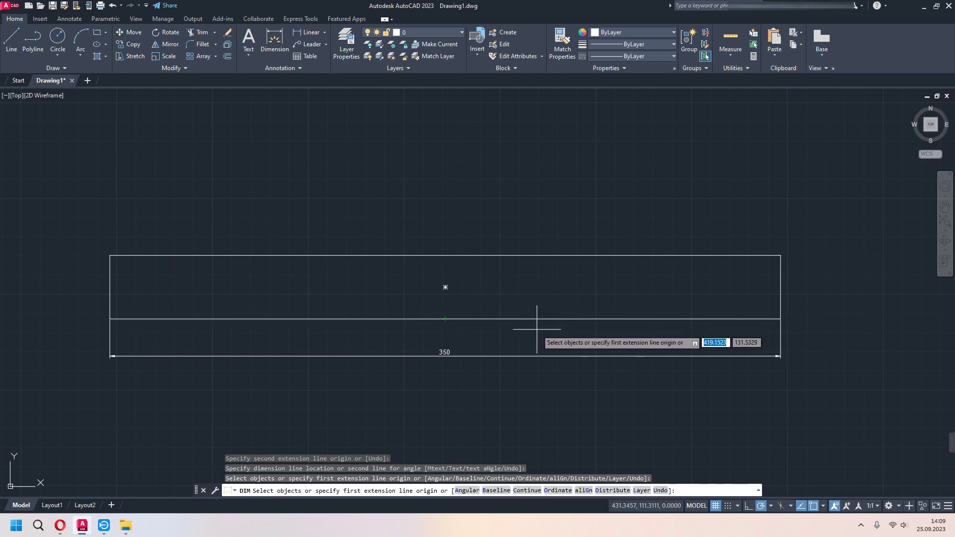
pyautogui.press('Escape')
# Erase the 350-long rectangle and its dimension, then begin a new rectangle.
pyautogui.click(569, 230)
pyautogui.click(422, 368)
pyautogui.press('Delete')
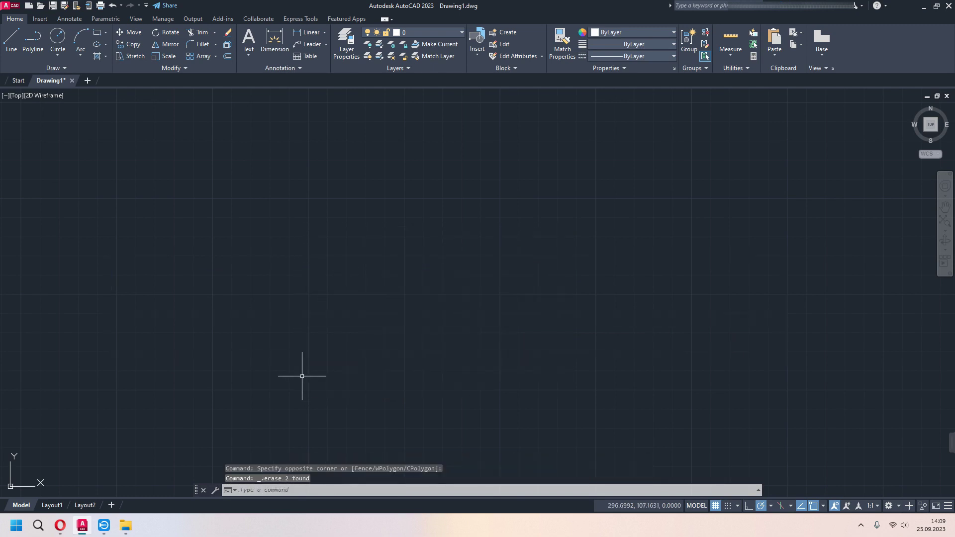
pyautogui.click(97, 32)
pyautogui.click(208, 278)
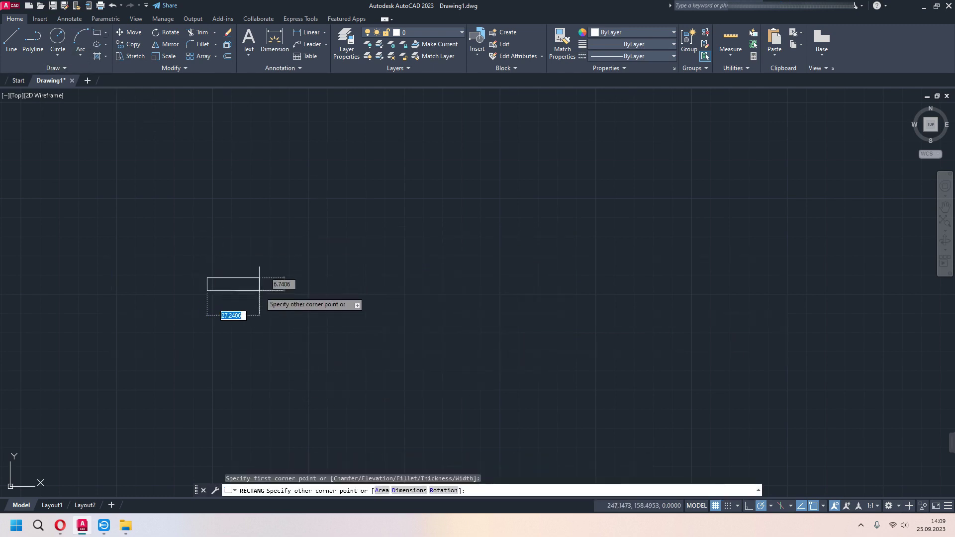
# Finish the rectangle 100 units wide and copy it 200 units to the right.
pyautogui.write('100')
pyautogui.press('Return')
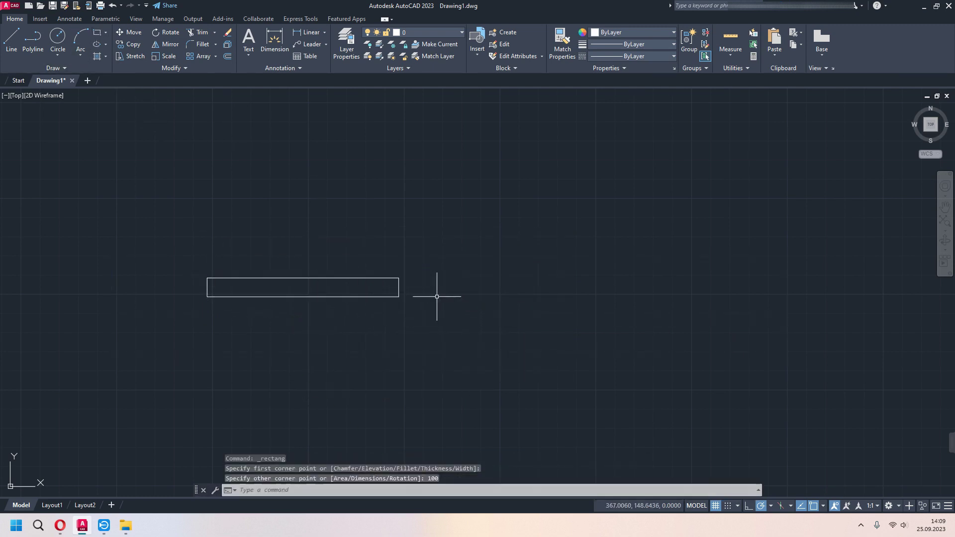
pyautogui.scroll(2, 315, 293)
pyautogui.click(313, 270)
pyautogui.write('CO')
pyautogui.press('Return')
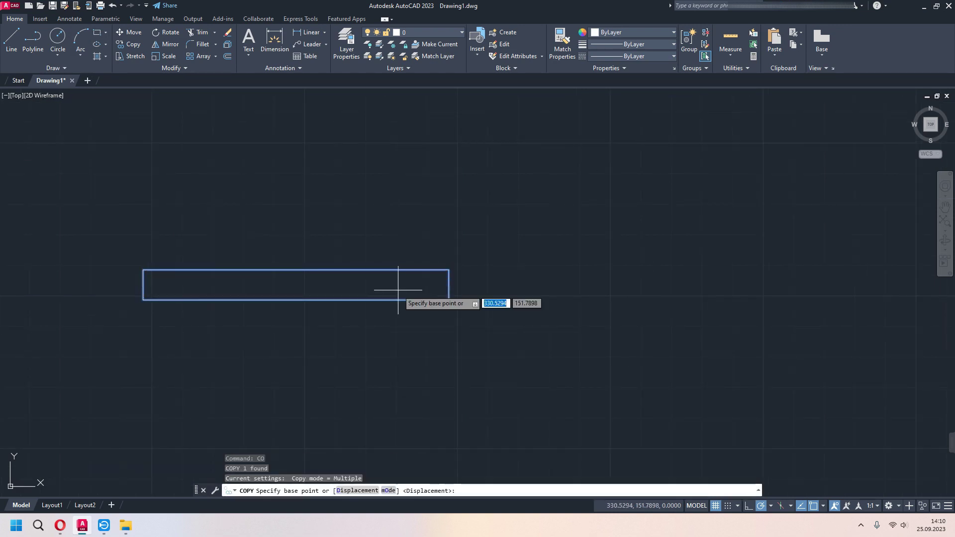
pyautogui.click(143, 299)
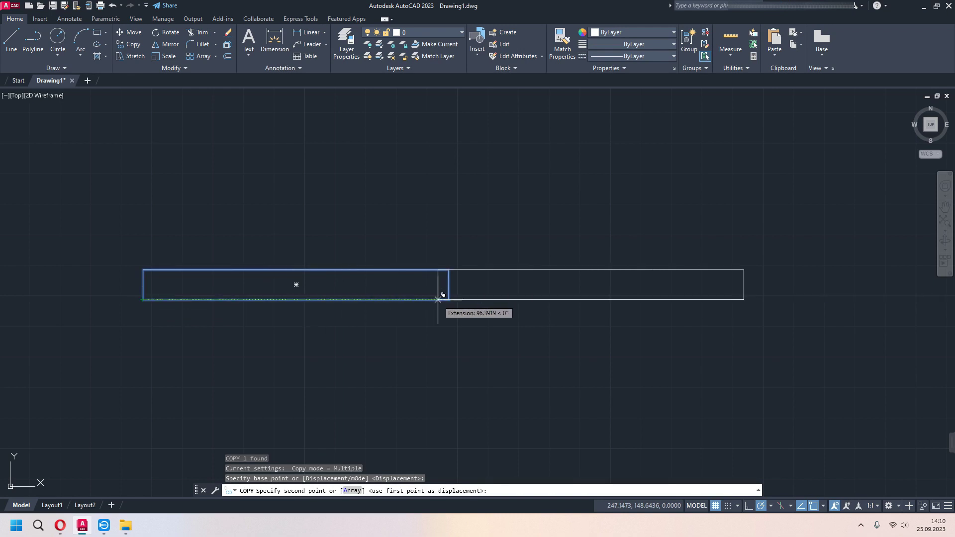
pyautogui.write('200')
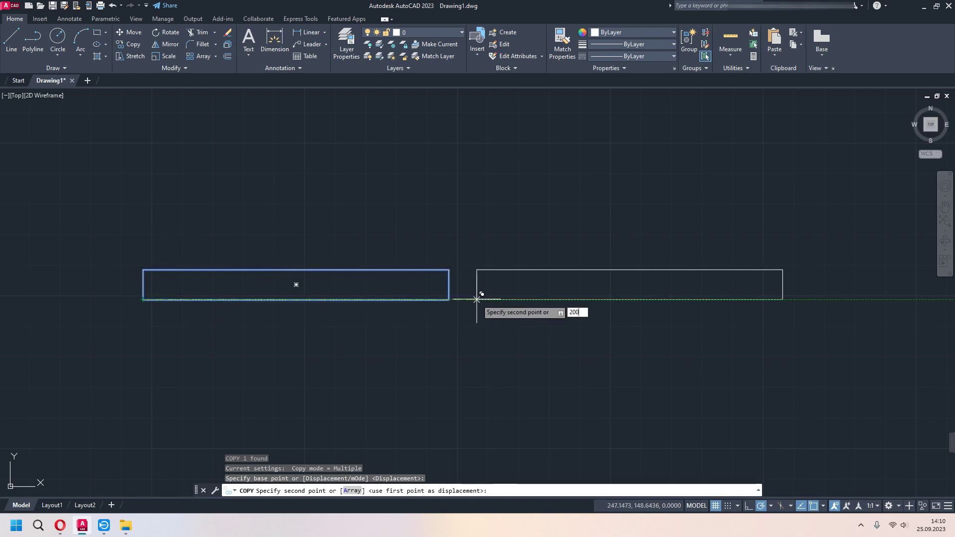
pyautogui.press('Return')
pyautogui.press('Escape')
# Preview the 100-unit gap between the two rectangles with a dimension, then cancel.
pyautogui.moveTo(520, 326); pyautogui.dragTo(389, 332, button='middle')
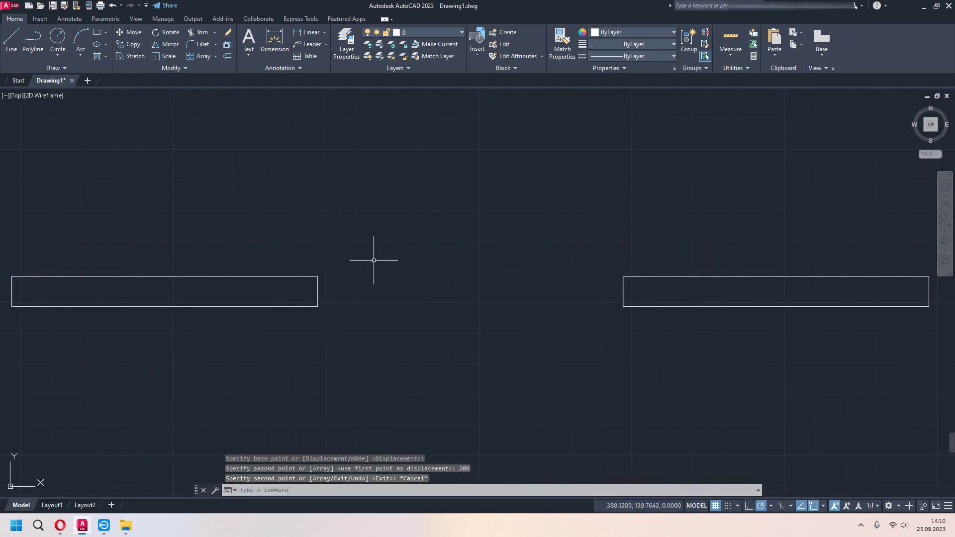
pyautogui.click(275, 38)
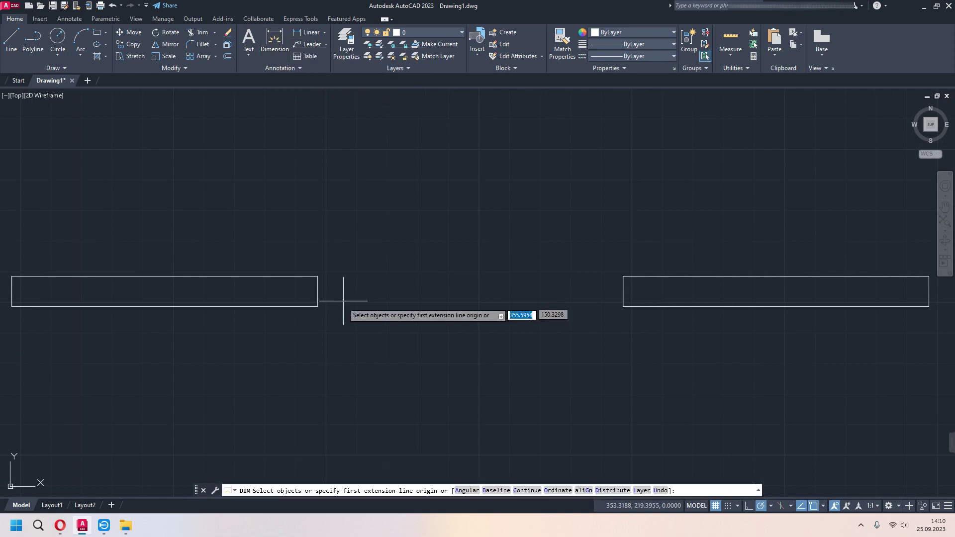
pyautogui.click(318, 306)
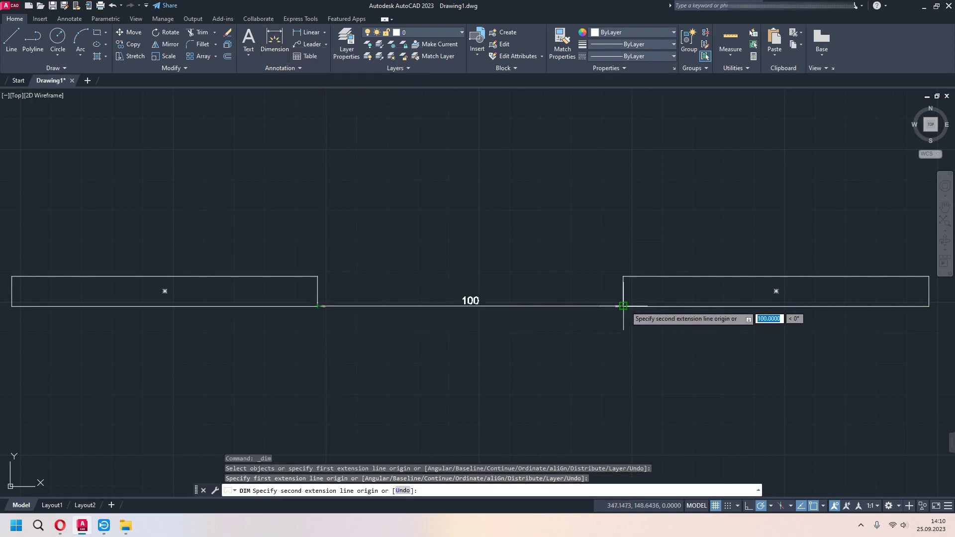
pyautogui.press('Escape')
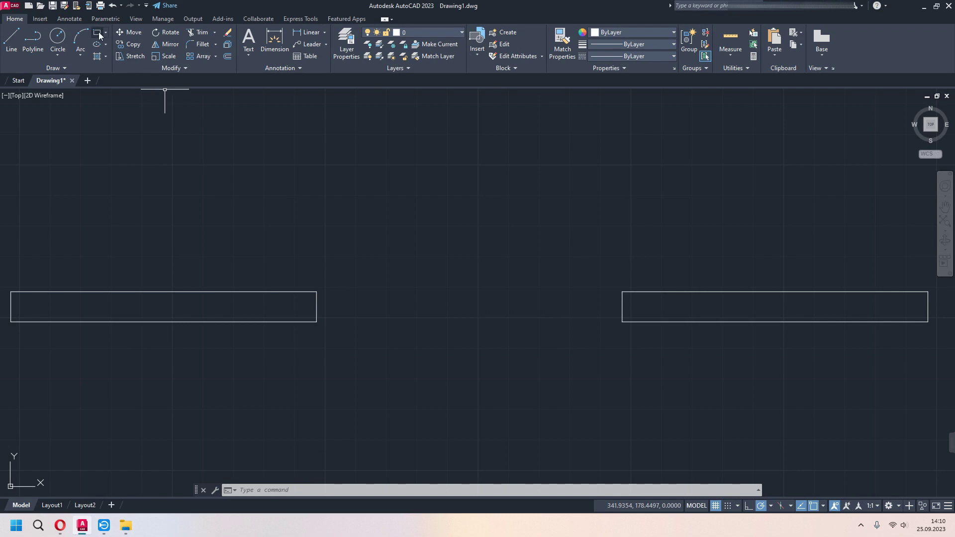
# Draw a small jamb square and a tall door-leaf rectangle standing on it.
pyautogui.click(99, 35)
pyautogui.click(325, 231)
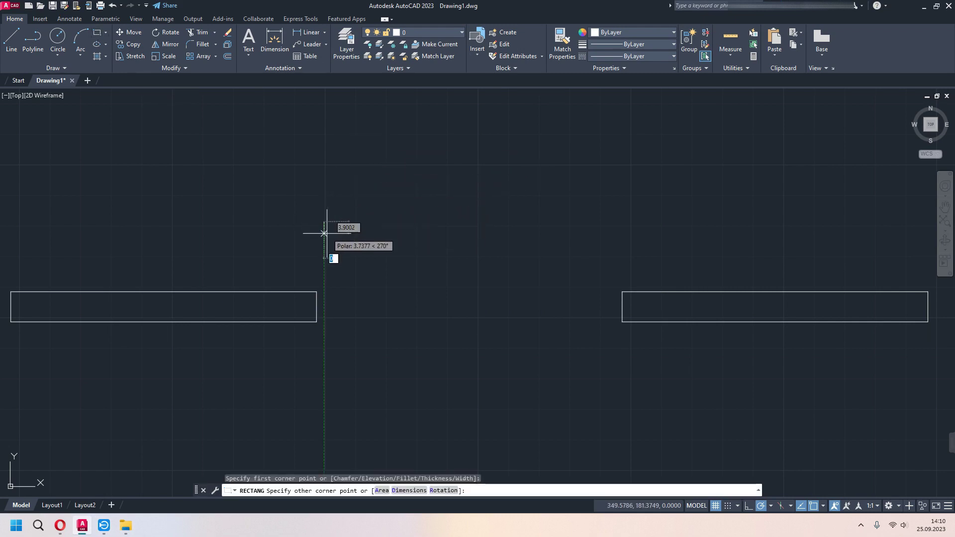
pyautogui.click(351, 249)
pyautogui.press('Return')
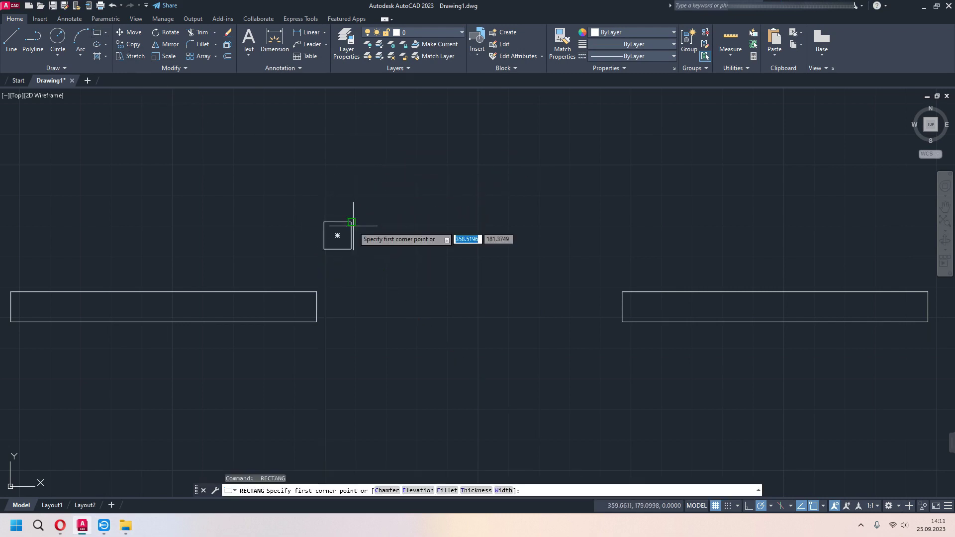
pyautogui.click(351, 222)
pyautogui.moveTo(373, 112); pyautogui.dragTo(375, 236, button='middle')
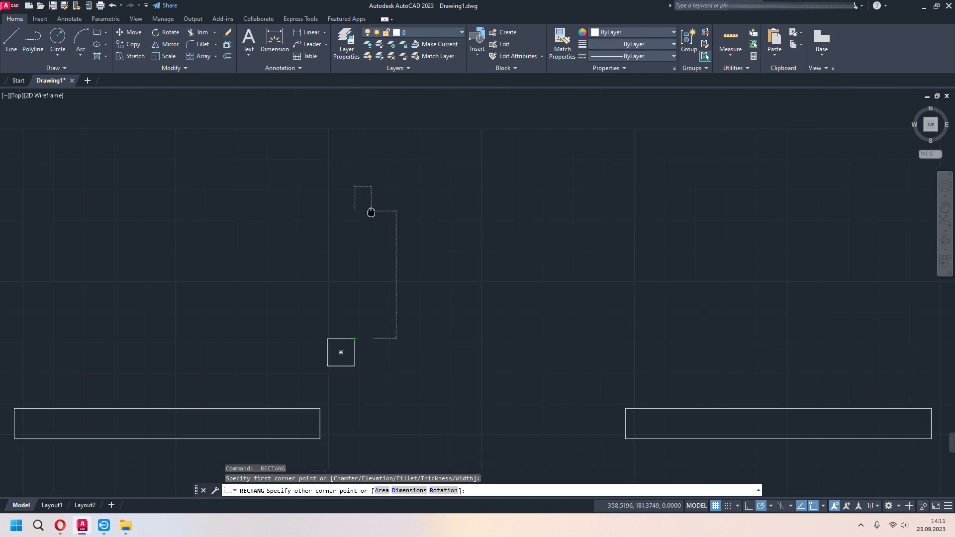
pyautogui.click(373, 176)
# Copy the jamb square to the right as the second jamb.
pyautogui.click(355, 359)
pyautogui.click(378, 401)
pyautogui.press('Escape')
pyautogui.write('co')
pyautogui.press('Return')
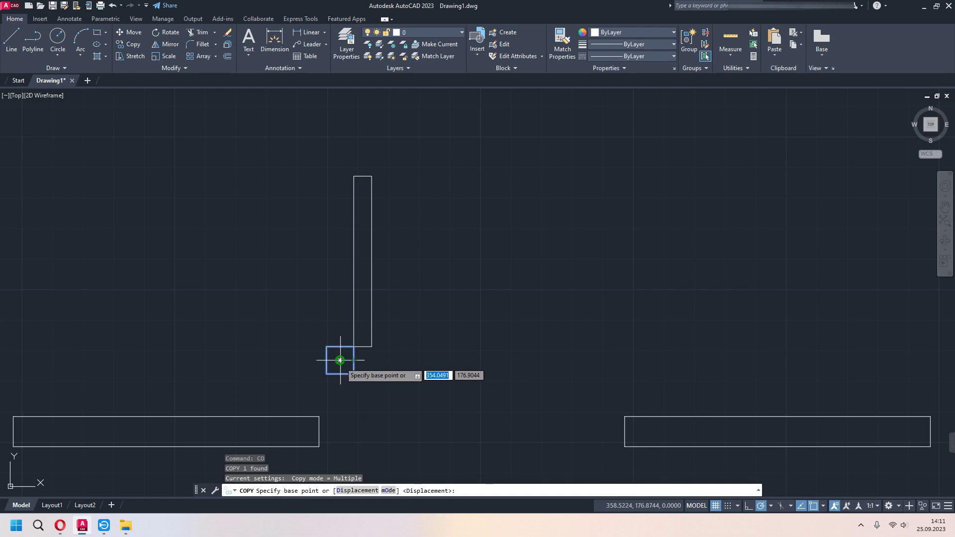
pyautogui.click(339, 360)
pyautogui.click(509, 360)
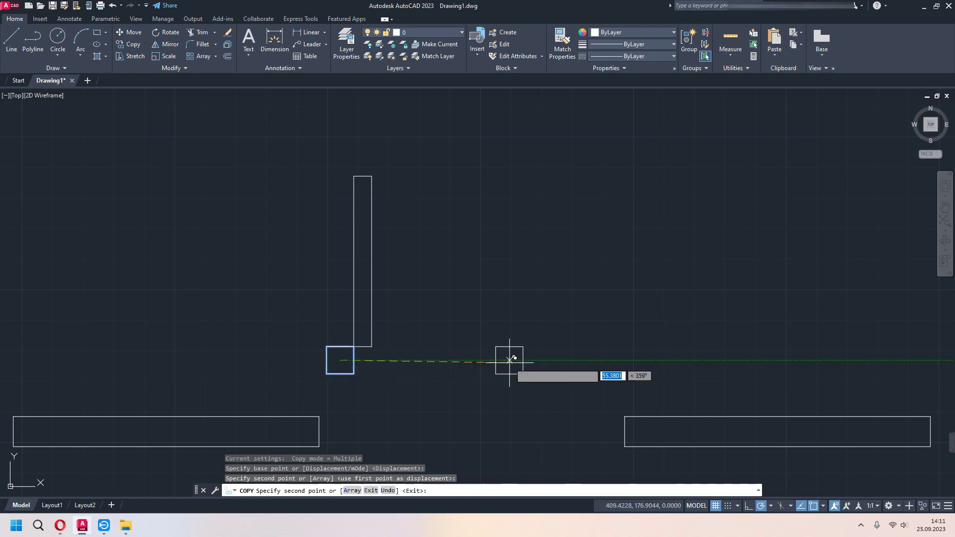
pyautogui.press('Escape')
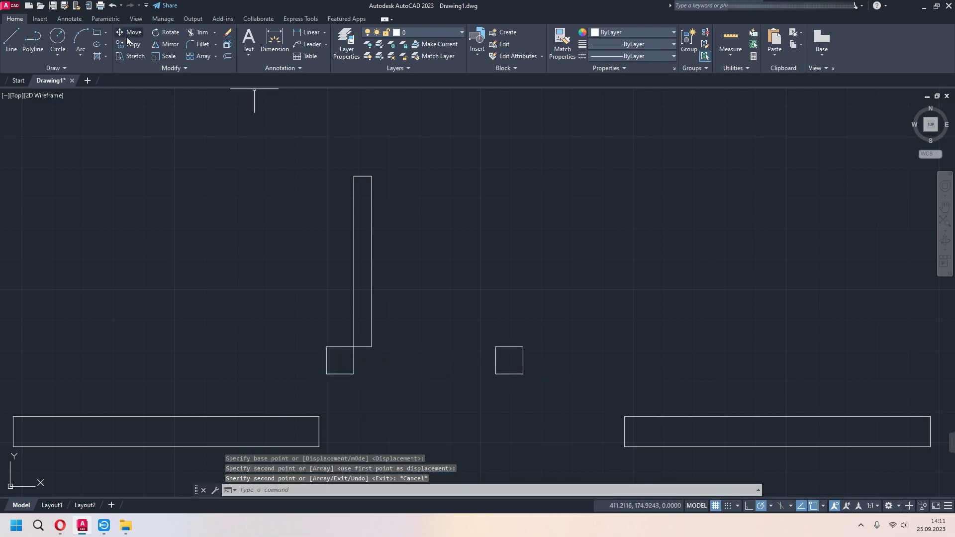
pyautogui.hotkey('ctrl', 'z')
# Draw a Start-End-Angle swing arc from the right square to the leaf's top.
pyautogui.click(80, 56)
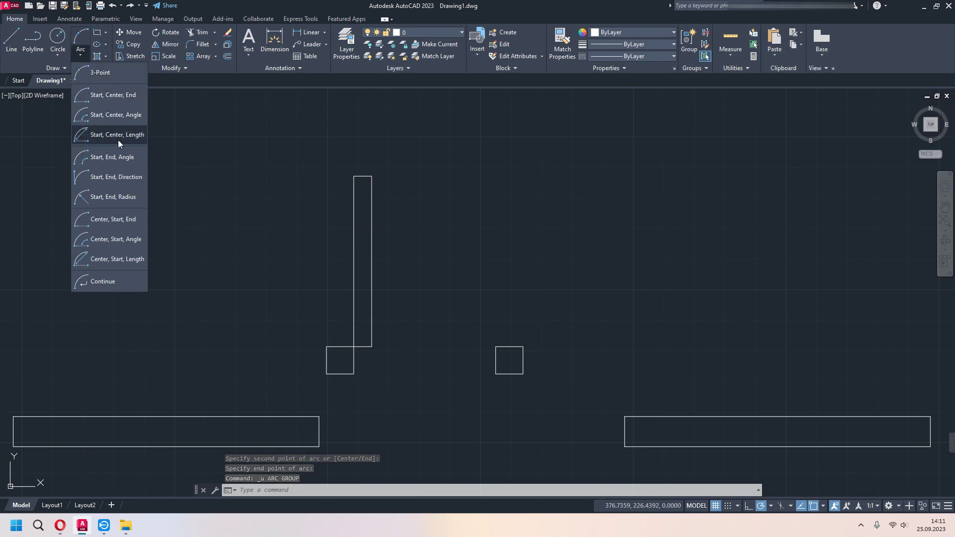
pyautogui.click(118, 157)
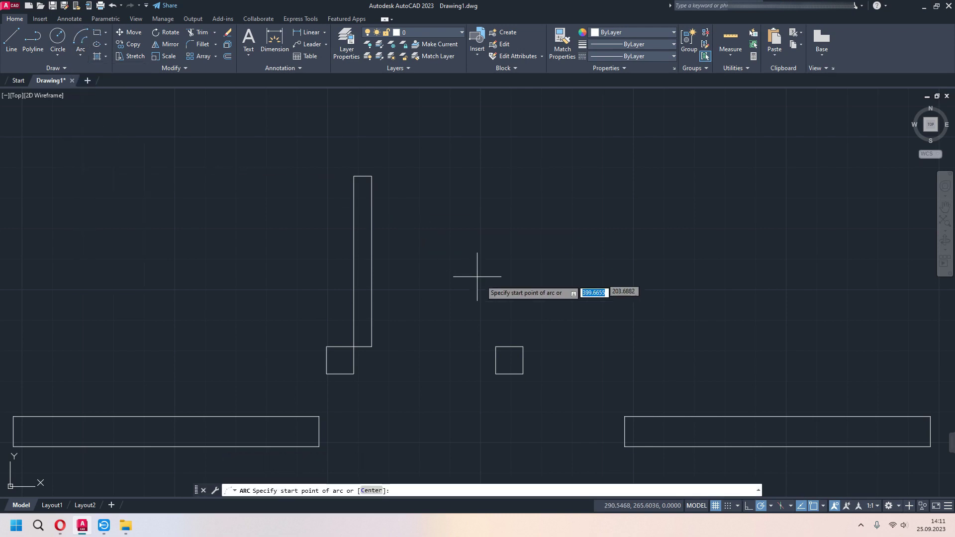
pyautogui.click(496, 346)
pyautogui.click(371, 176)
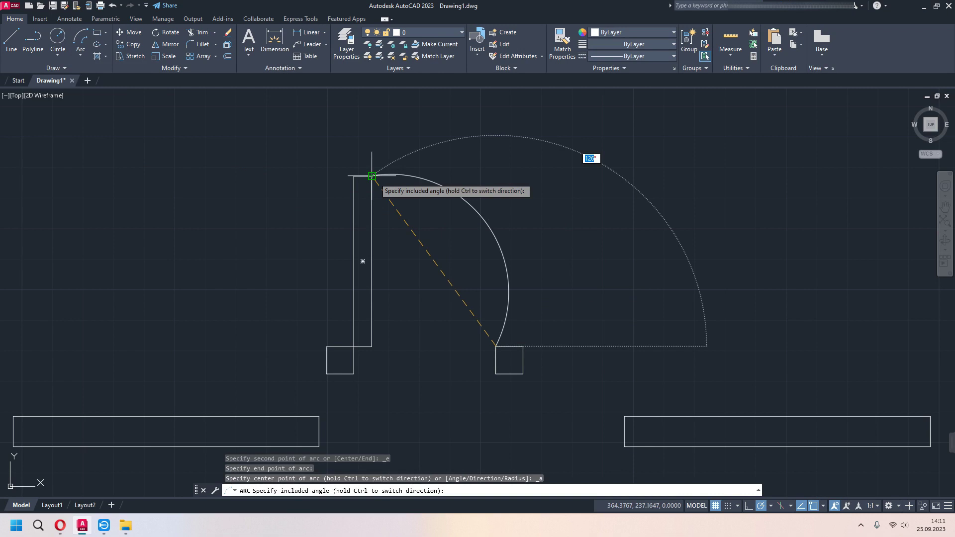
pyautogui.click(500, 114)
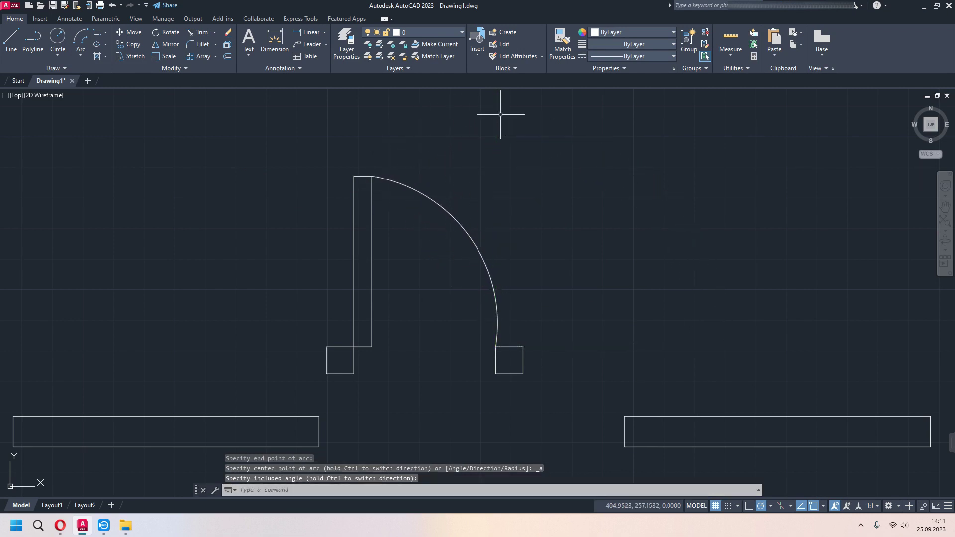
pyautogui.moveTo(506, 316); pyautogui.dragTo(515, 277, button='middle')
# Measure the width between the two jamb squares, then cancel and clear the selection.
pyautogui.click(274, 43)
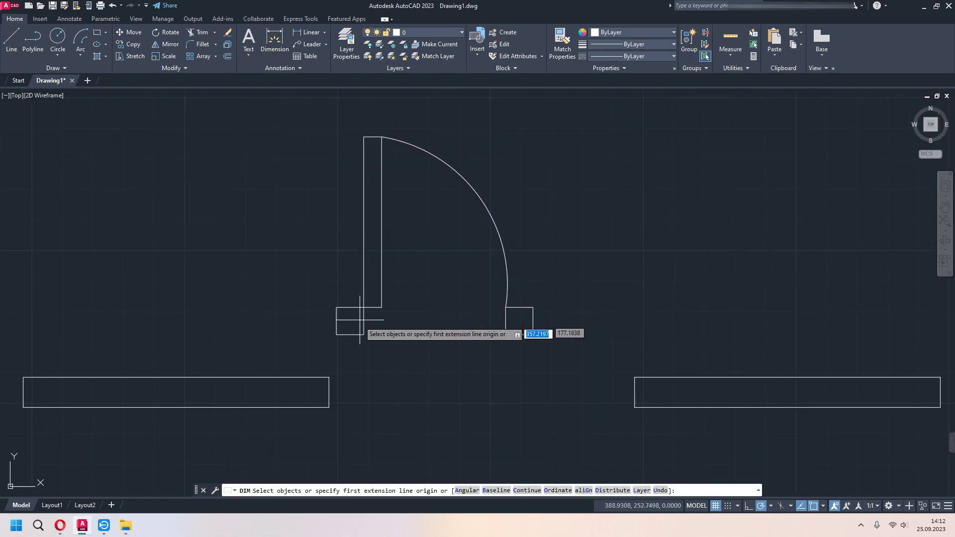
pyautogui.click(337, 335)
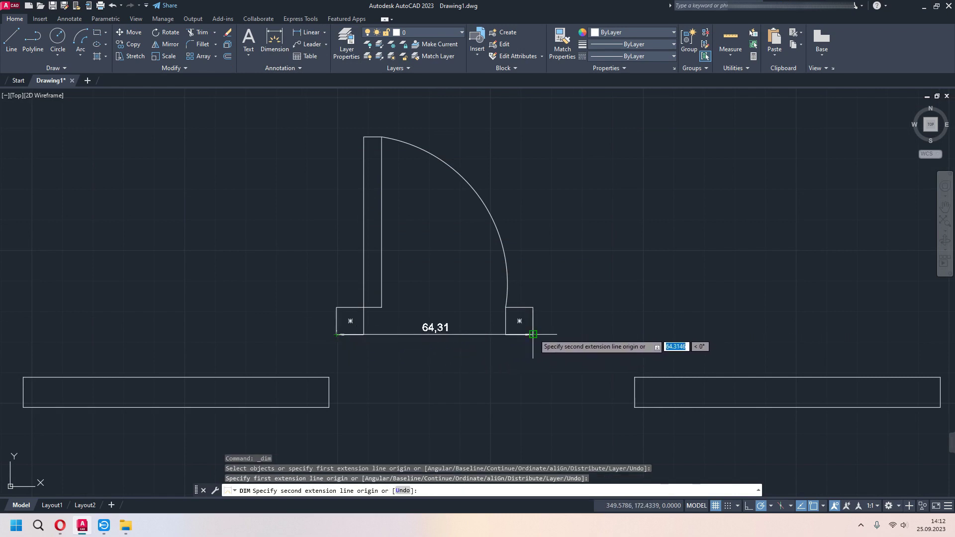
pyautogui.press('Escape')
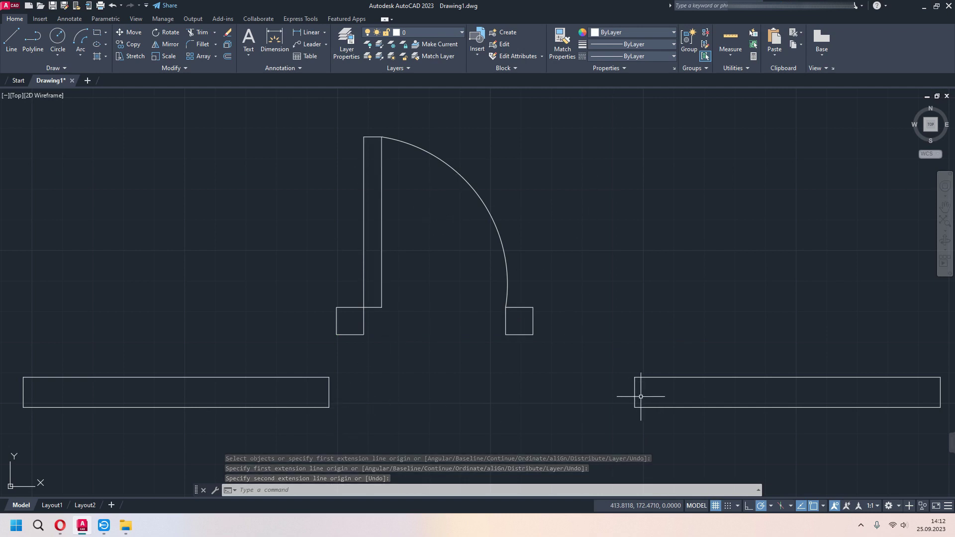
pyautogui.click(343, 335)
pyautogui.press('Escape')
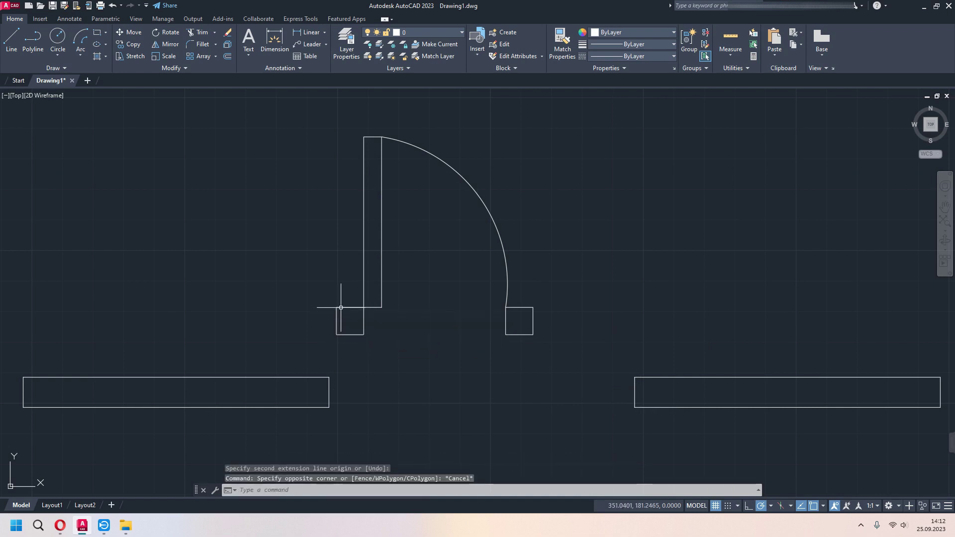
pyautogui.click(310, 114)
pyautogui.click(561, 353)
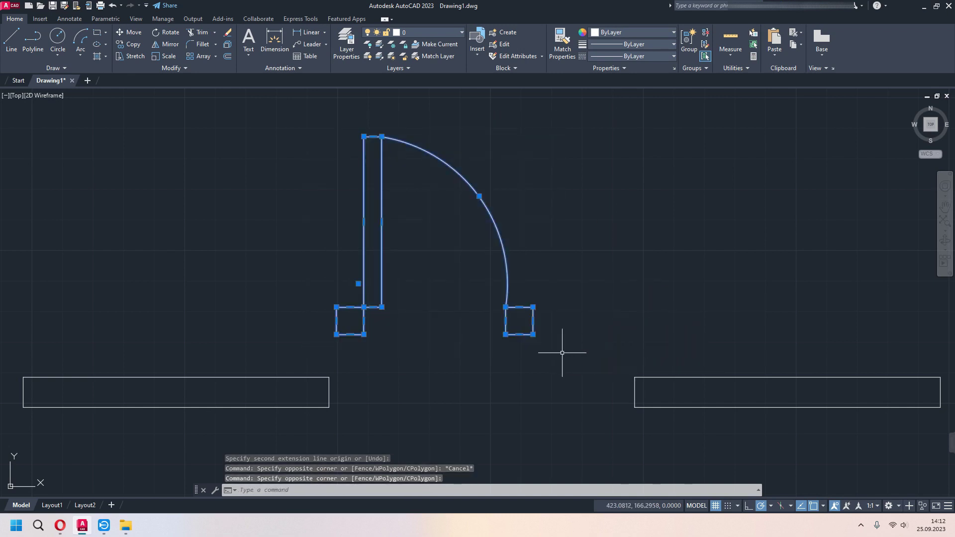
pyautogui.press('Escape')
# Move the whole door from the left square's lower-left corner to the left wall's end.
pyautogui.write('m')
pyautogui.press('Return')
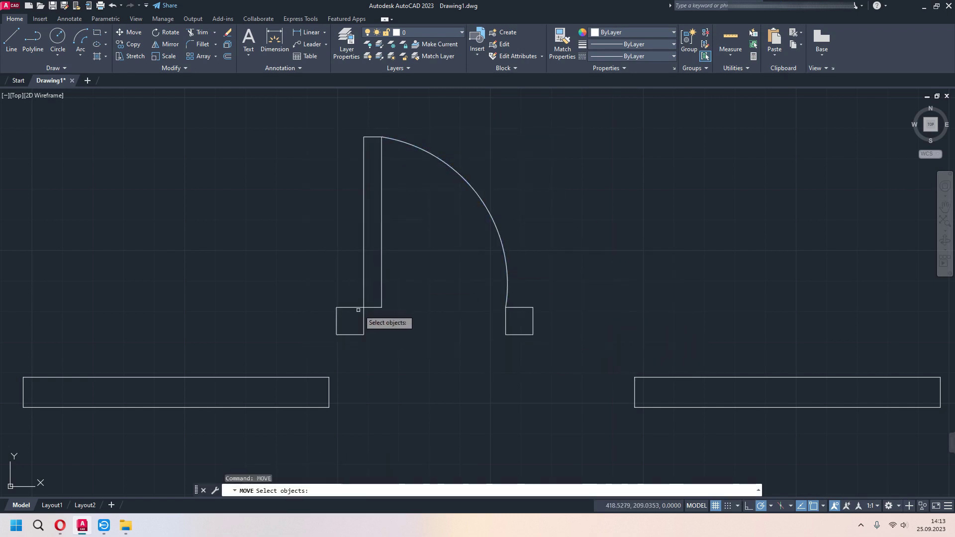
pyautogui.click(290, 114)
pyautogui.click(579, 354)
pyautogui.press('Return')
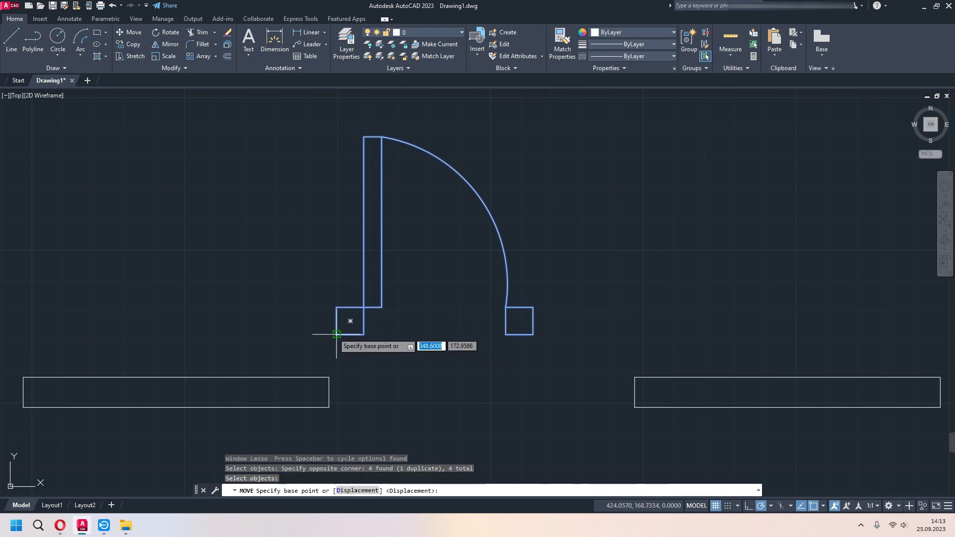
pyautogui.click(337, 335)
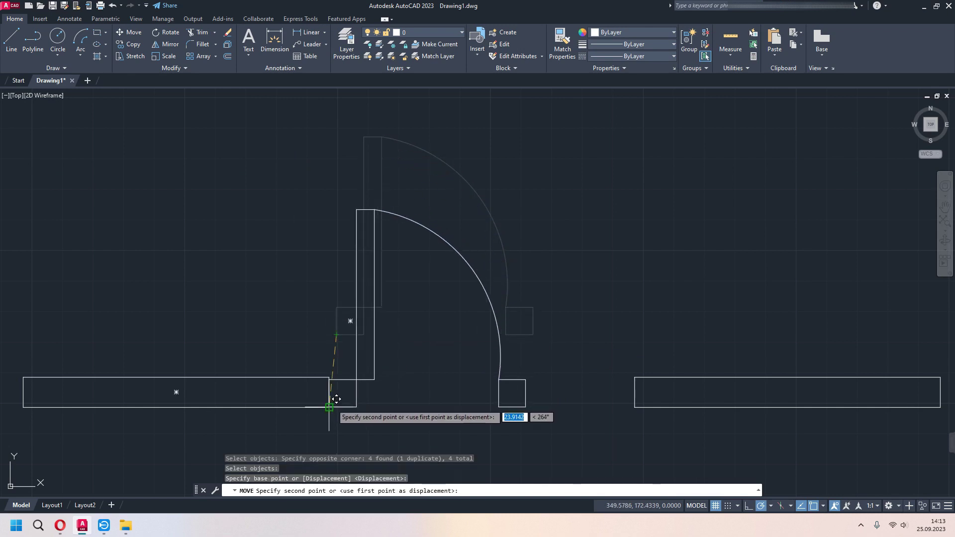
pyautogui.click(337, 399)
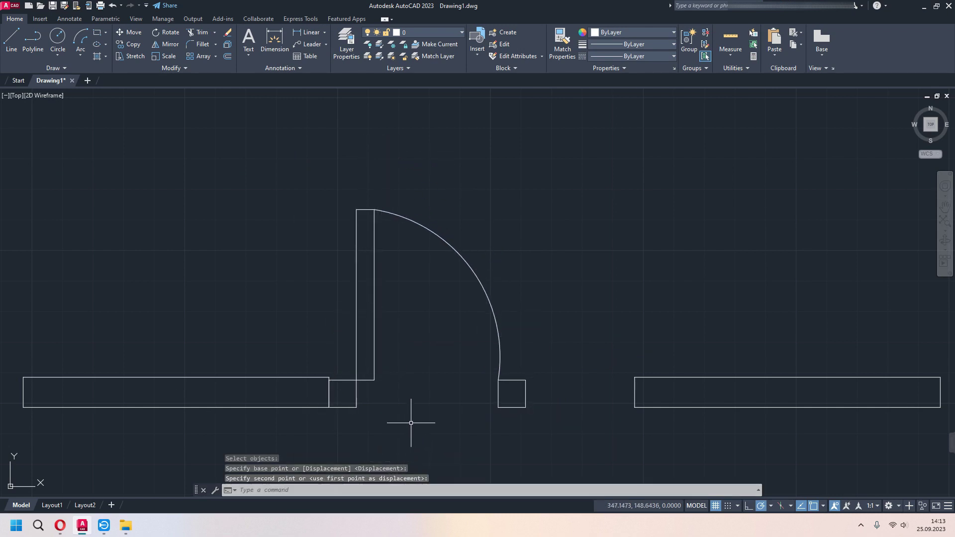
pyautogui.click(297, 172)
# Scale the door by reference from the wall corner so its width reaches the right wall's end.
pyautogui.click(554, 424)
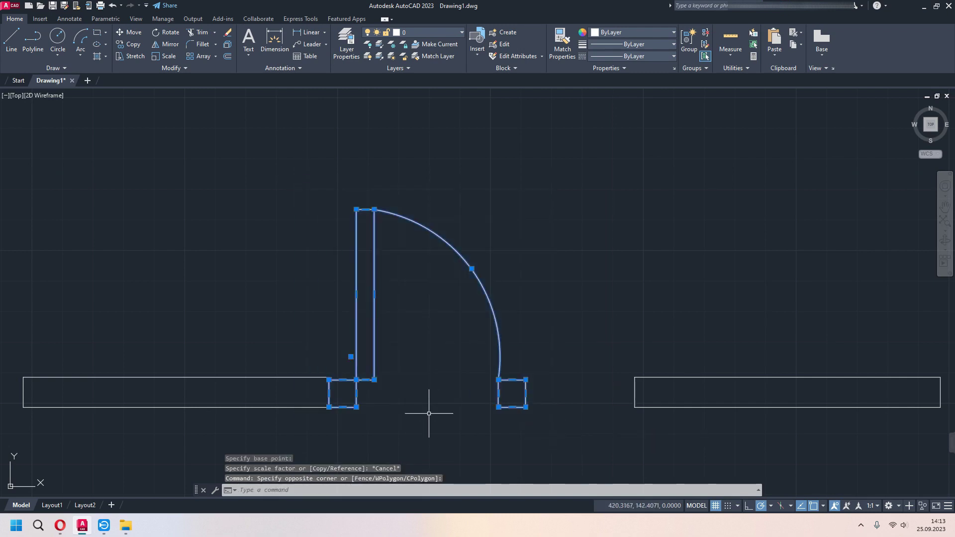
pyautogui.write('c')
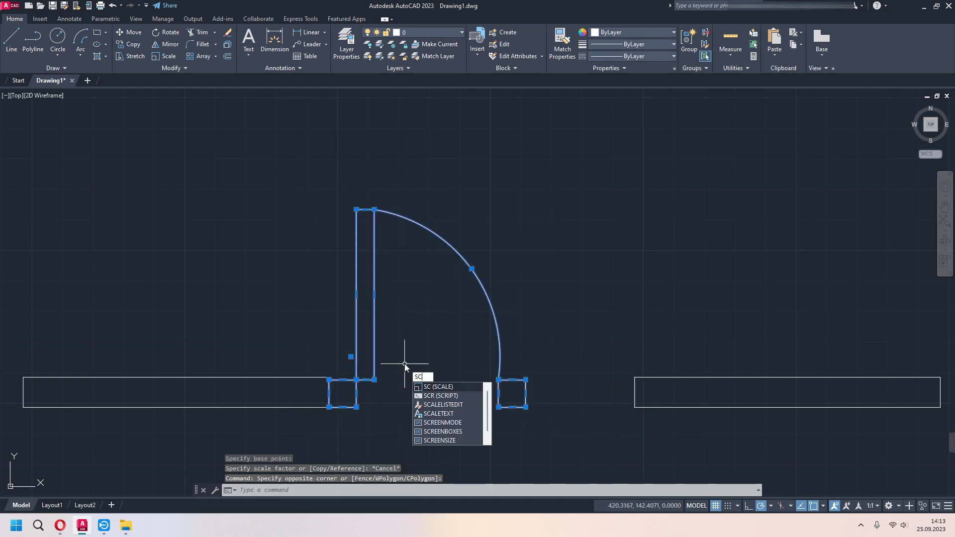
pyautogui.press('Return')
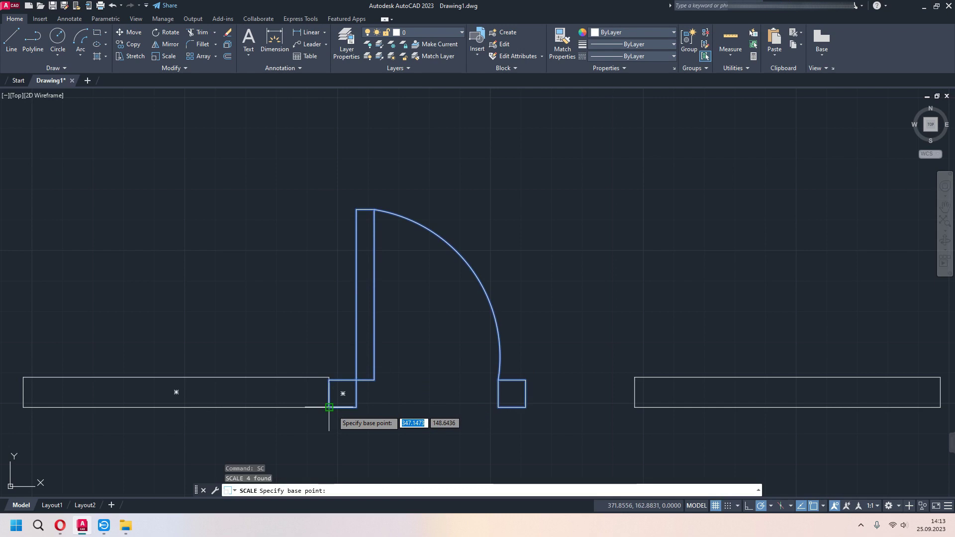
pyautogui.click(329, 407)
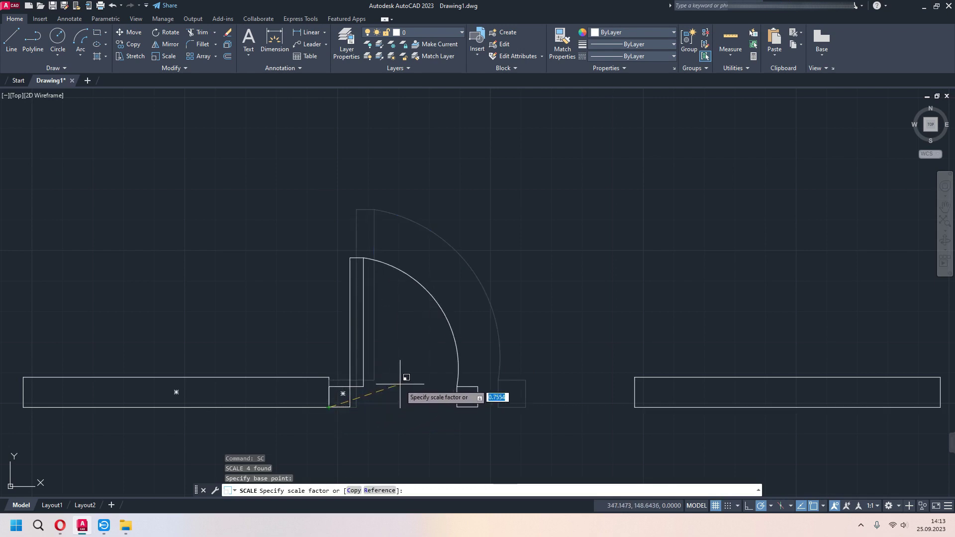
pyautogui.press('Return')
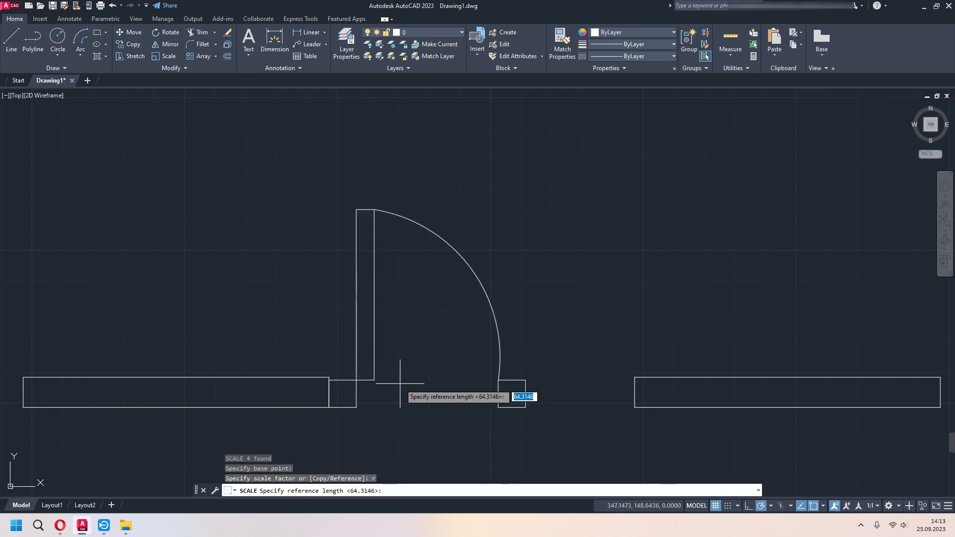
pyautogui.click(329, 406)
pyautogui.click(525, 406)
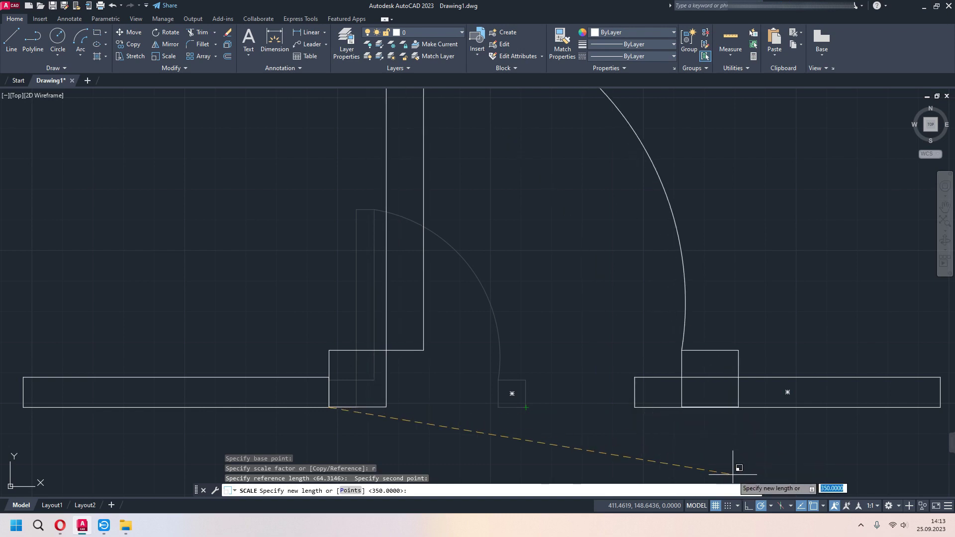
pyautogui.click(823, 505)
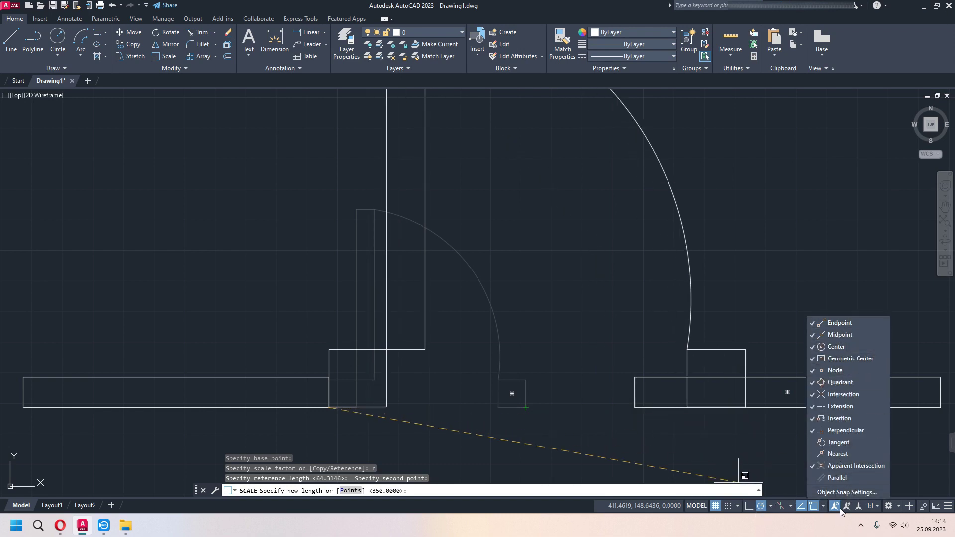
pyautogui.click(819, 511)
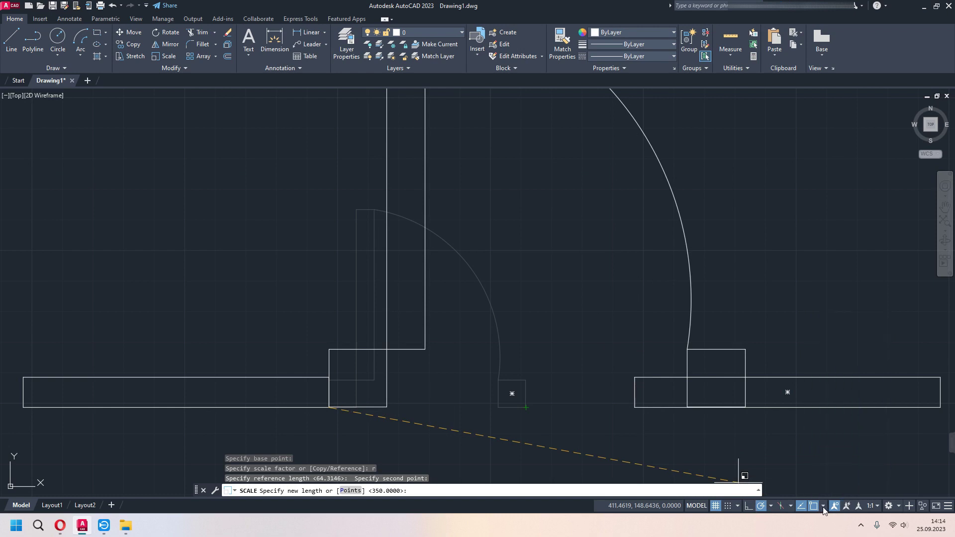
pyautogui.click(635, 408)
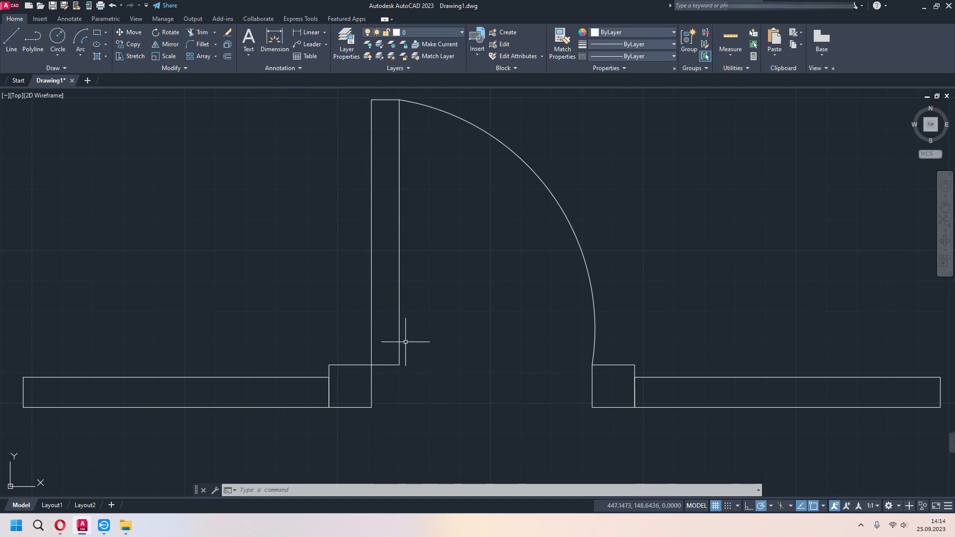
pyautogui.scroll(-2, 442, 332)
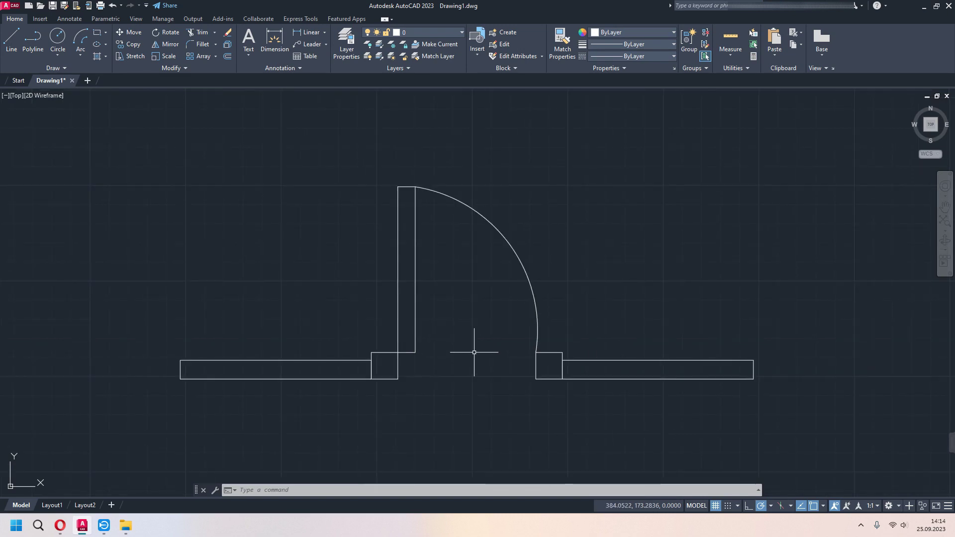
pyautogui.moveTo(474, 352); pyautogui.dragTo(460, 350, button='middle')
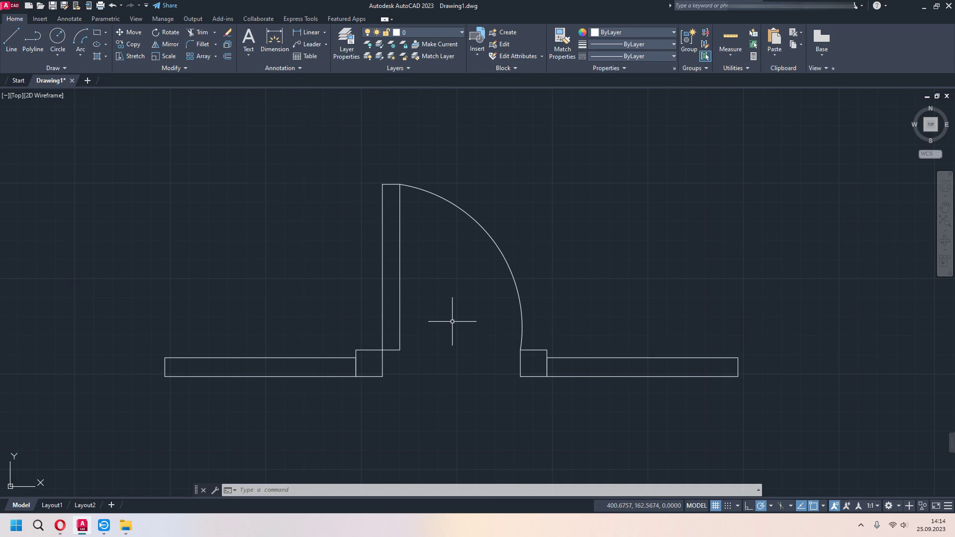